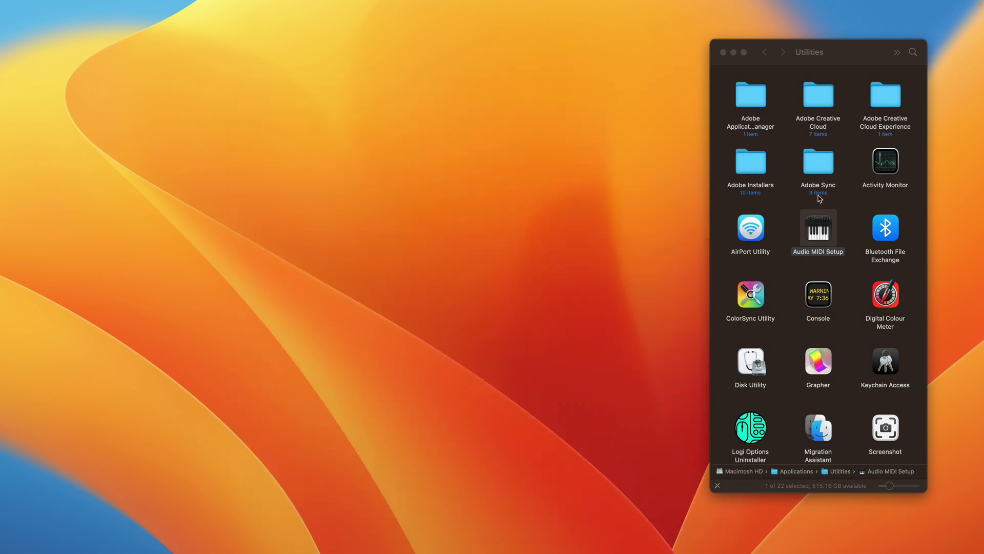
# Open Audio MIDI Setup and look through the input channels of the MONTAGE audio device
pyautogui.doubleClick(815, 230)
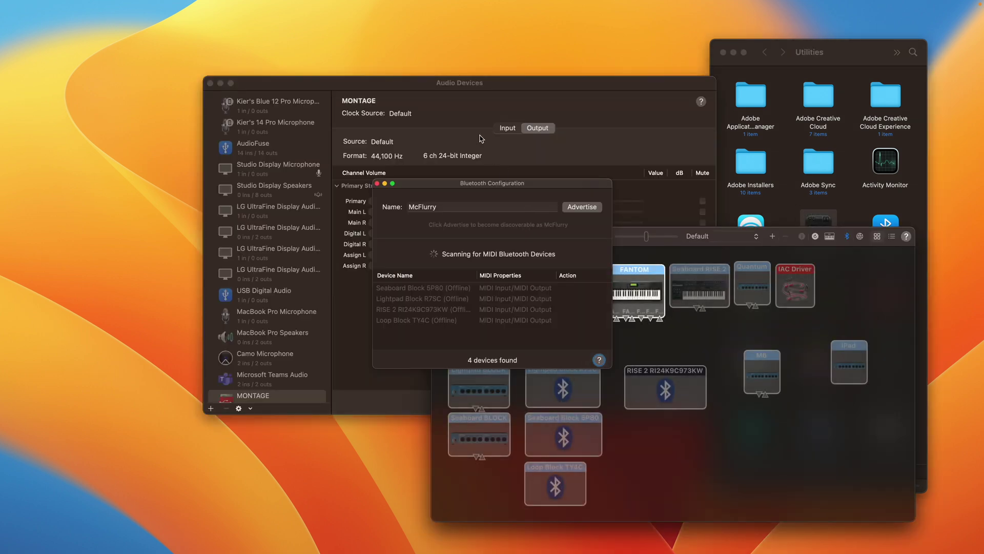
pyautogui.scroll(-4, 287, 302)
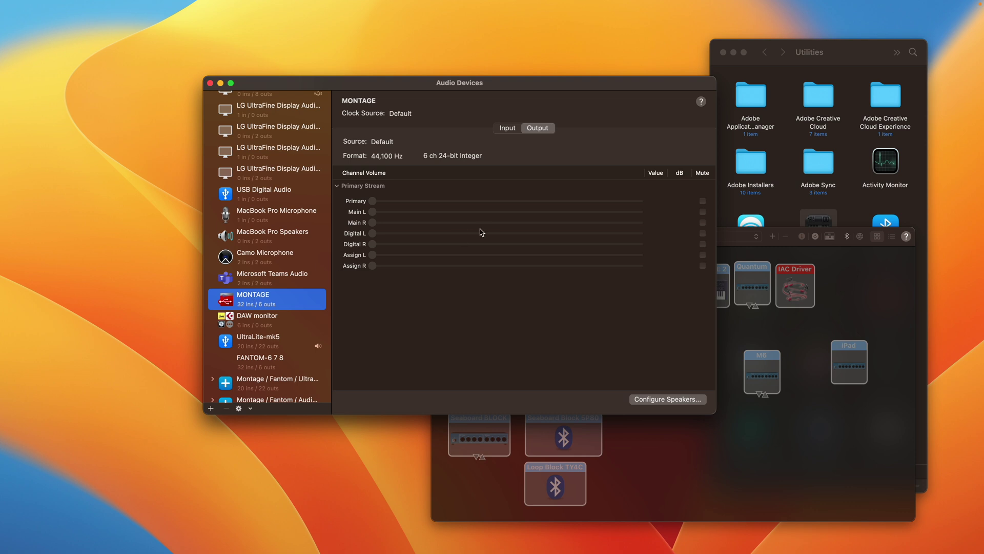
pyautogui.click(506, 128)
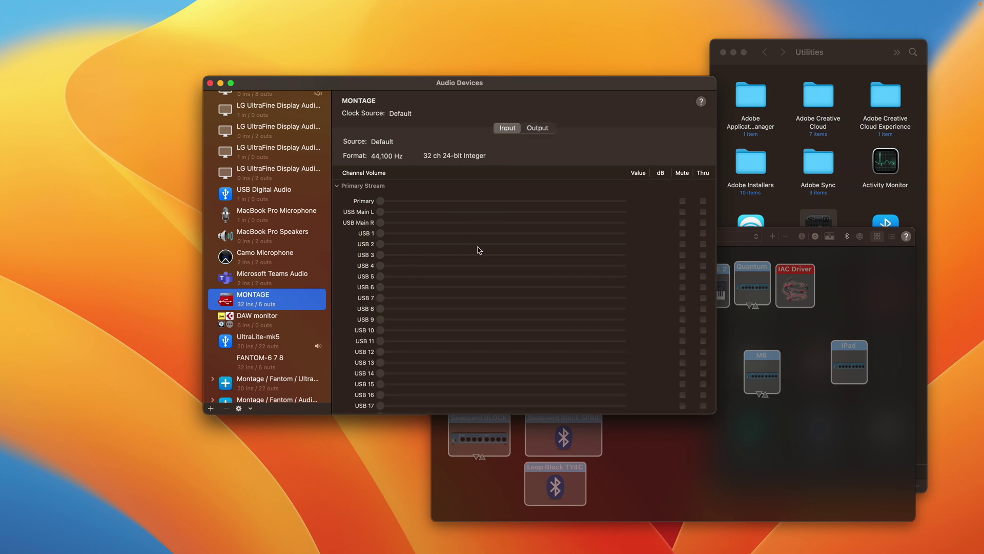
pyautogui.scroll(-5, 479, 251)
pyautogui.scroll(5, 479, 250)
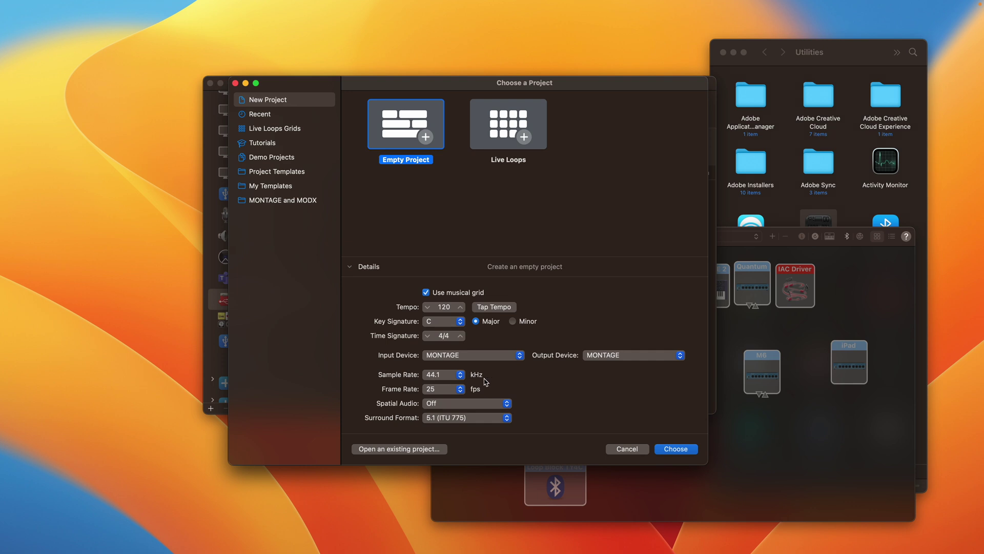
# In Logic Pro, create an empty project with eight audio tracks, using ascending inputs from Input 1 + 2 (MONTAGE Part 1 (Main L/R))
pyautogui.click(676, 450)
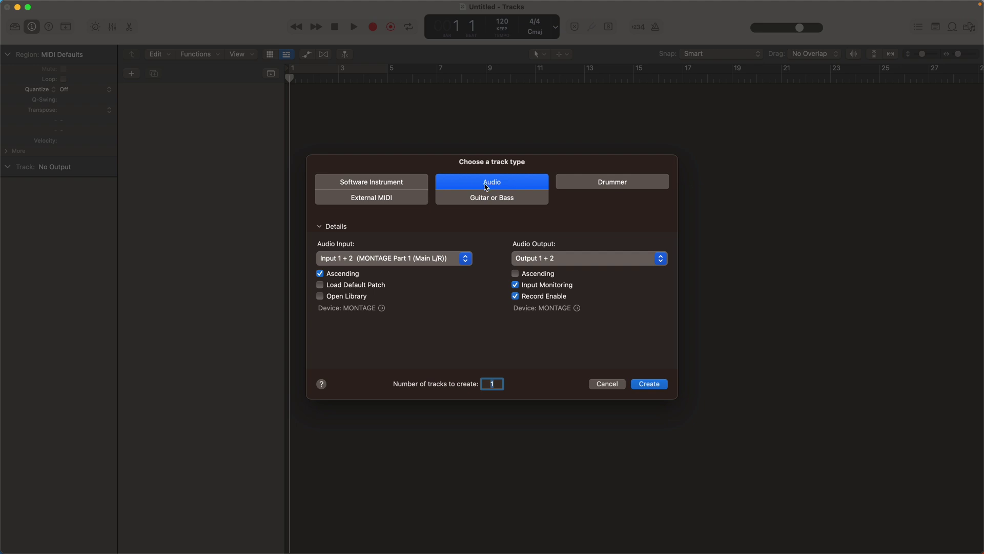
pyautogui.click(446, 259)
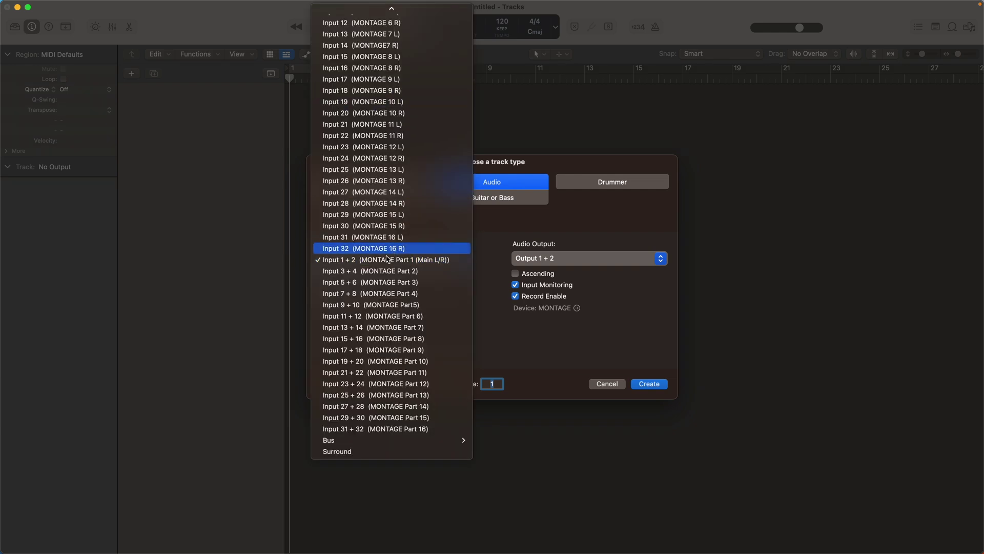
pyautogui.scroll(4, 405, 134)
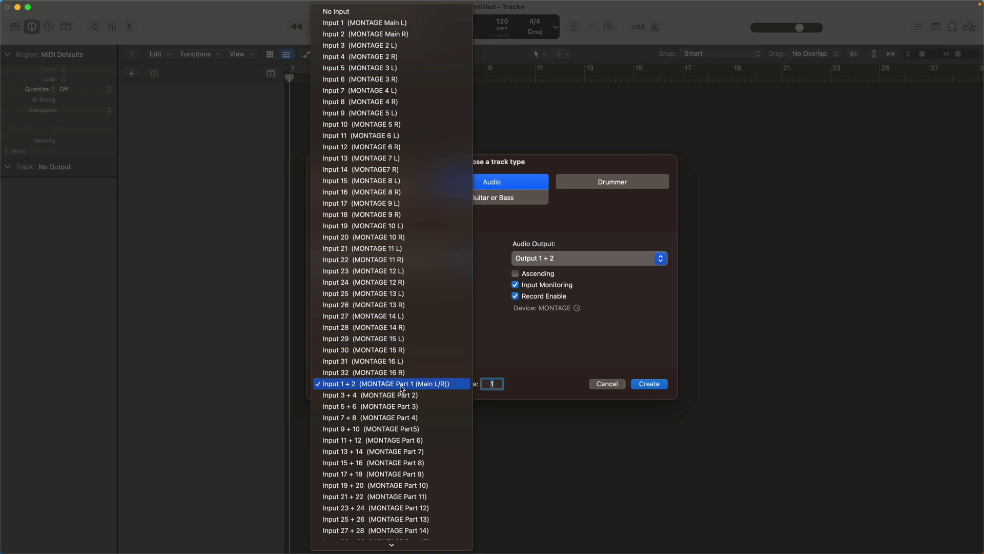
pyautogui.scroll(-3, 403, 390)
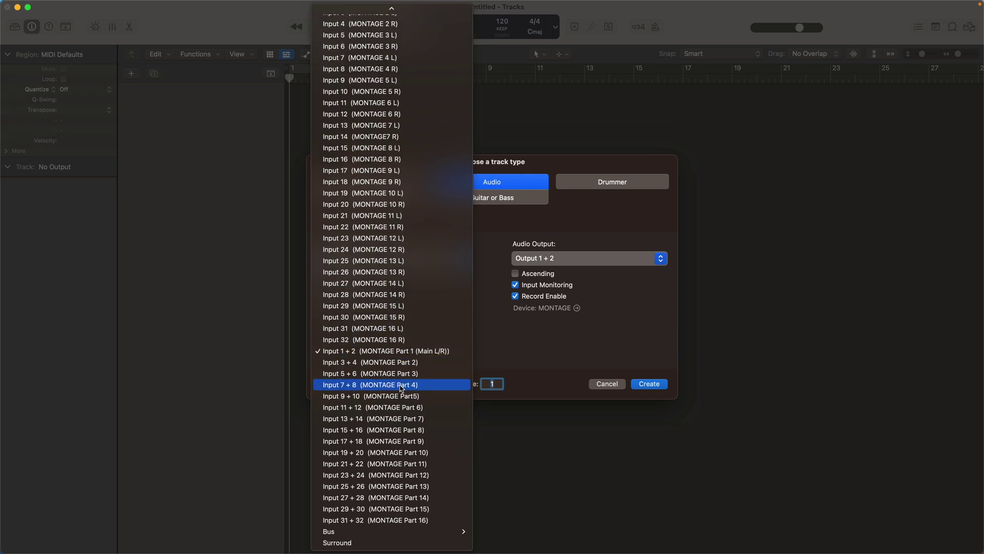
pyautogui.click(351, 352)
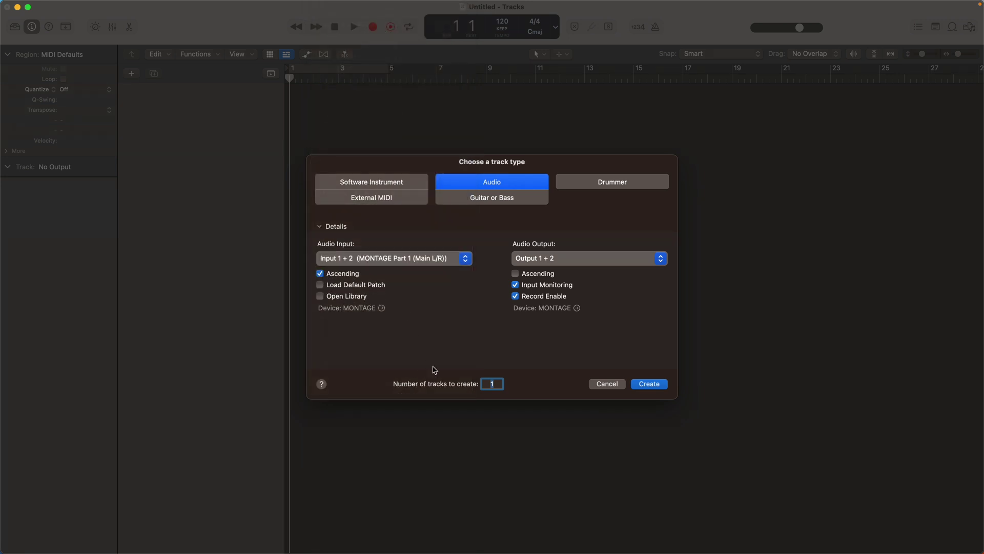
pyautogui.click(446, 258)
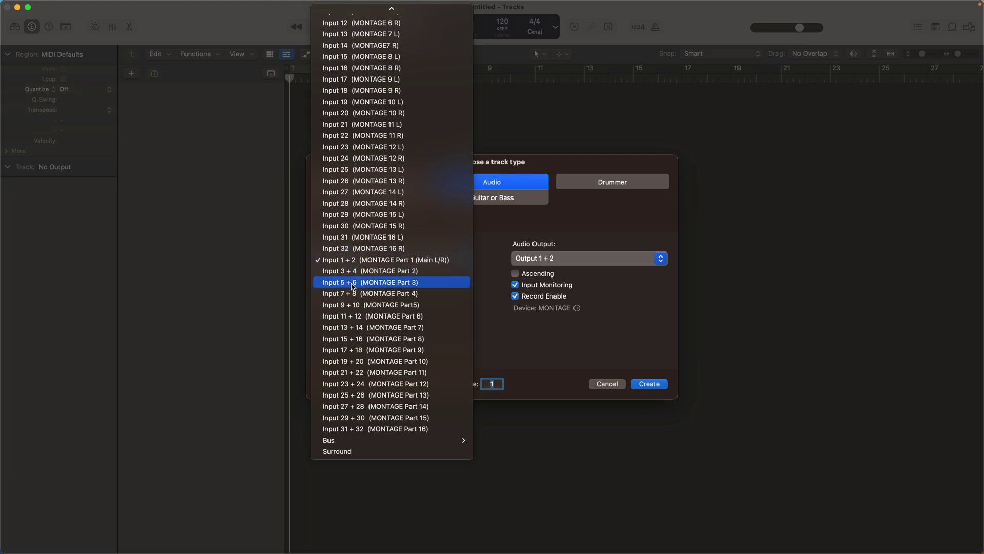
pyautogui.click(500, 248)
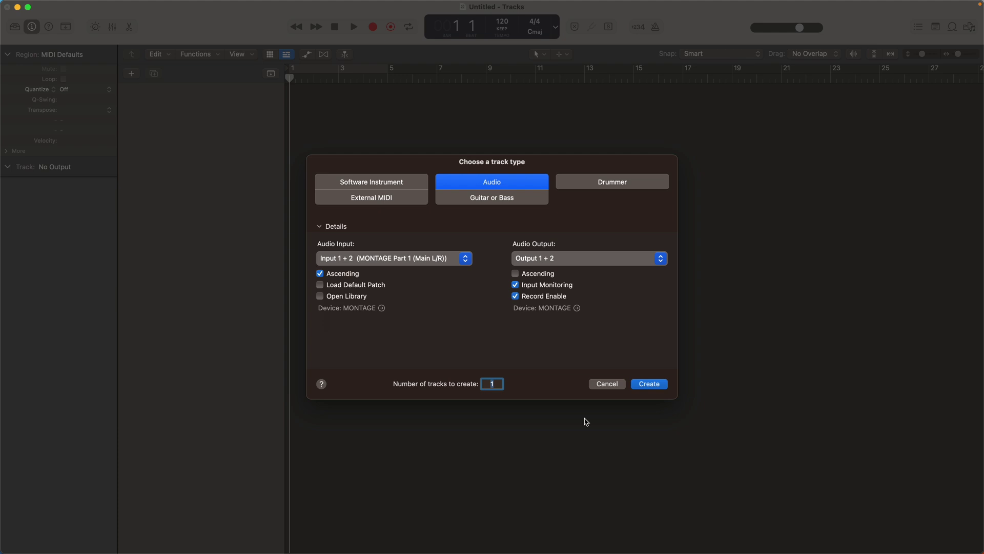
pyautogui.write('8')
pyautogui.click(663, 388)
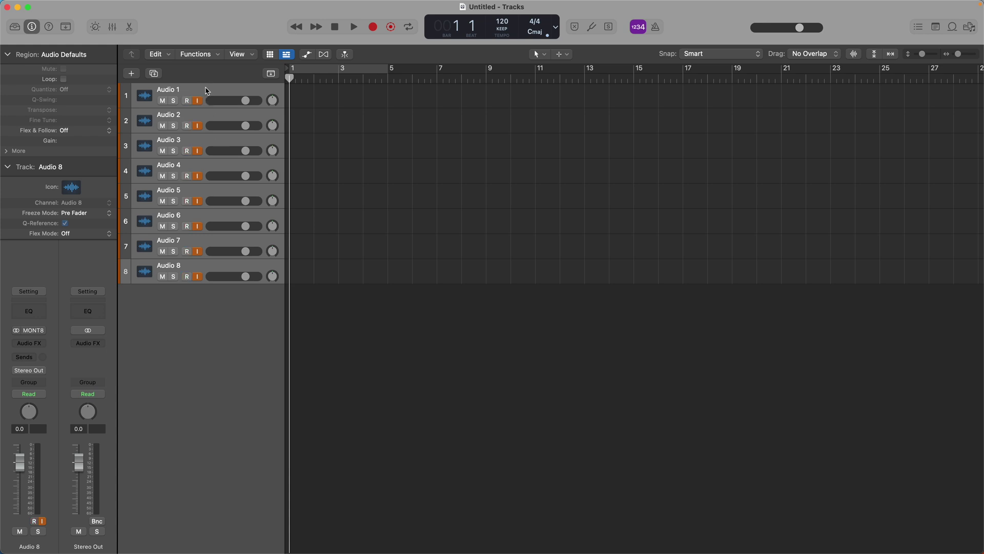
# Group all eight audio tracks into a summing track stack
pyautogui.rightClick(207, 94)
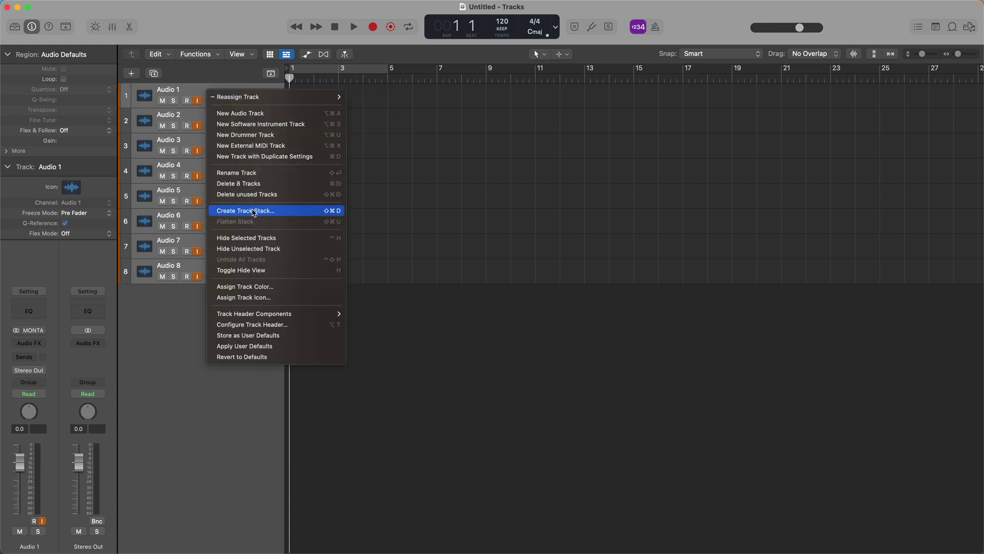
pyautogui.click(287, 210)
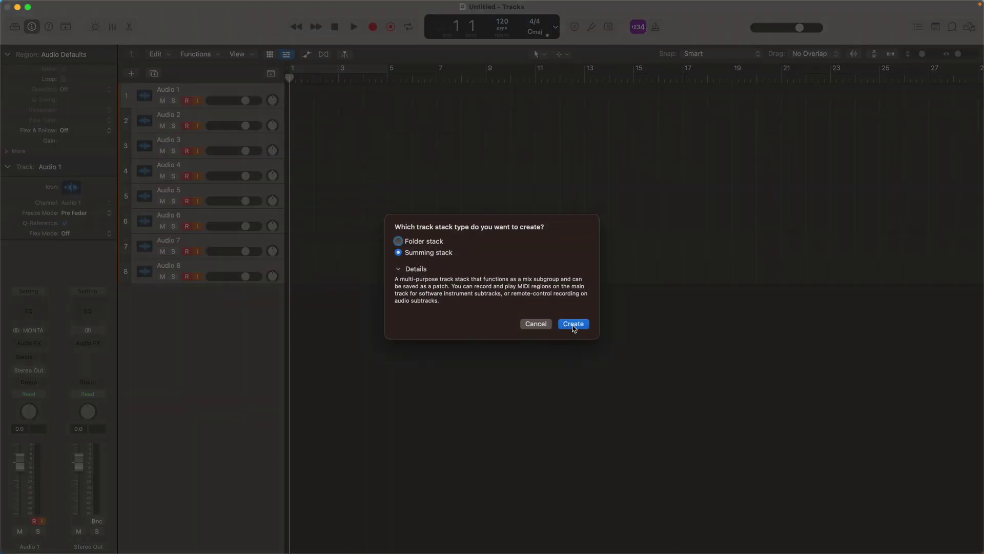
pyautogui.click(572, 324)
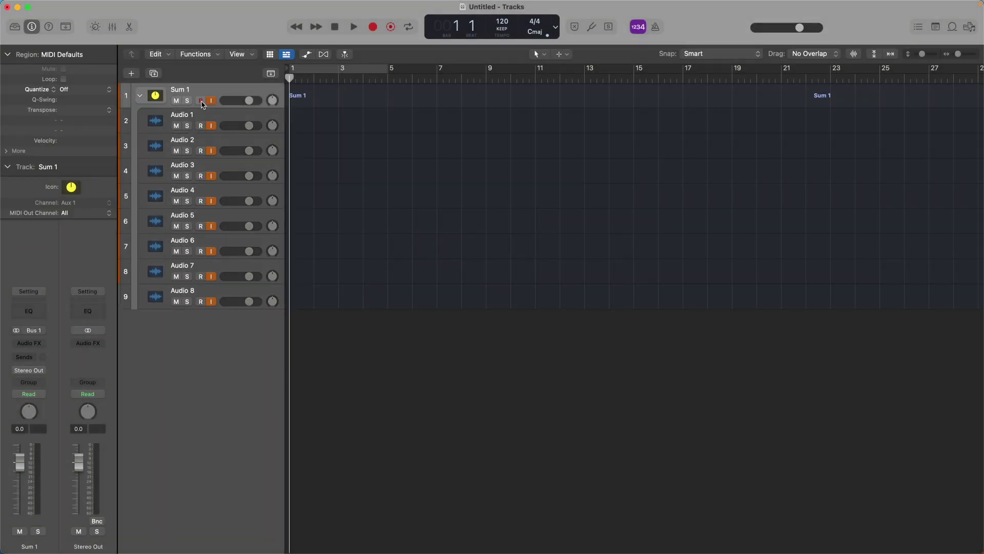
# Record-enable the summing stack, and show the mixer below the tracks at a reduced height
pyautogui.click(201, 101)
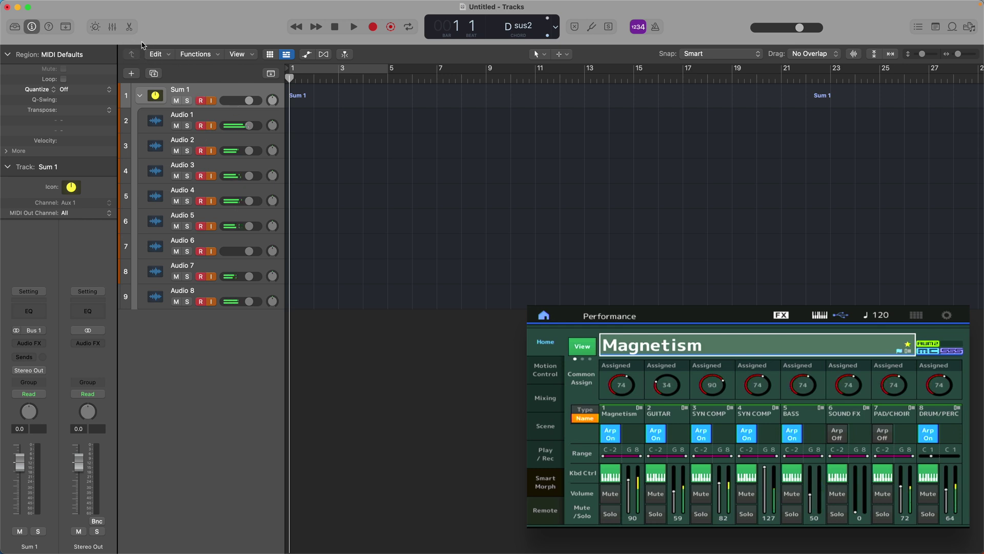
pyautogui.click(112, 27)
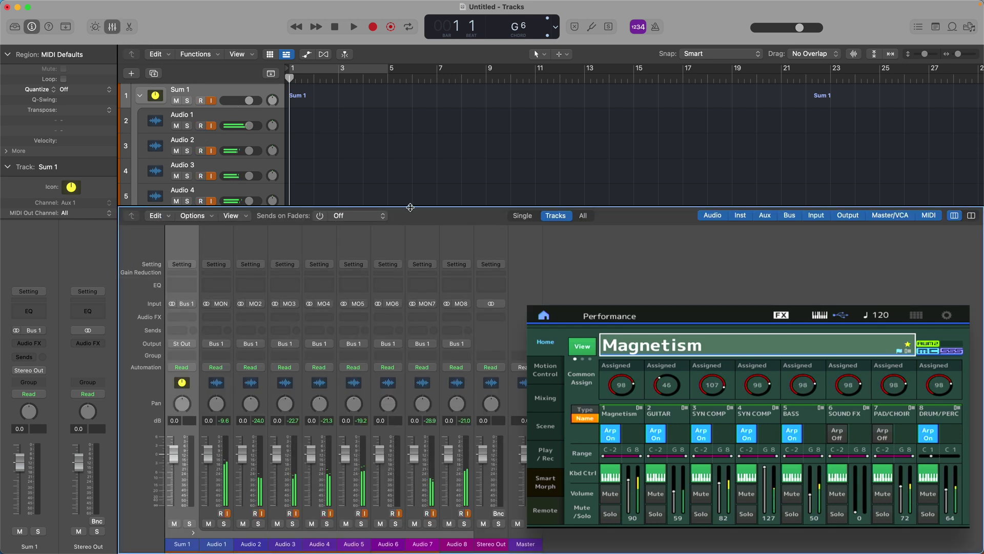
pyautogui.moveTo(435, 208); pyautogui.dragTo(436, 345)
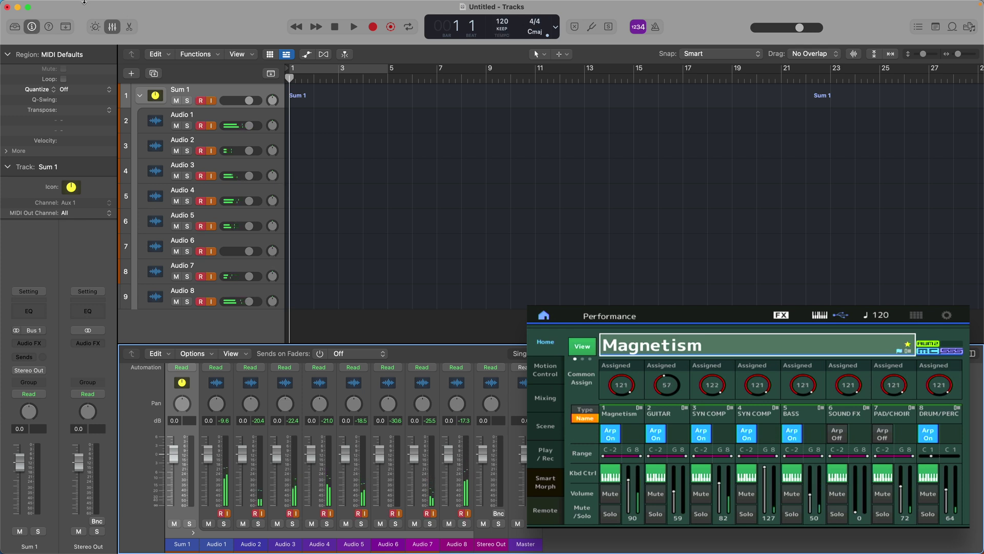
# Enable software monitoring in the general audio settings and close the settings
pyautogui.click(49, 5)
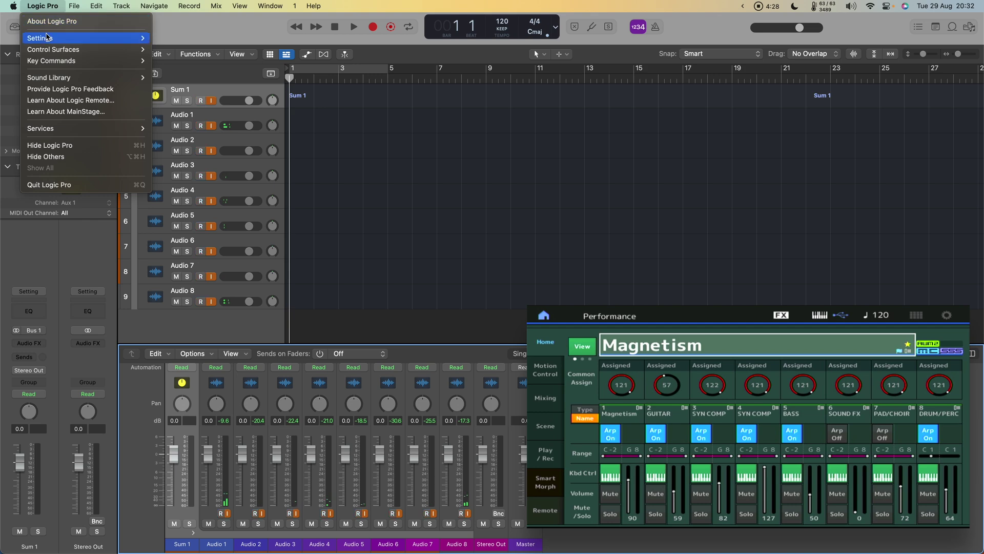
pyautogui.moveTo(44, 38)
pyautogui.click(179, 50)
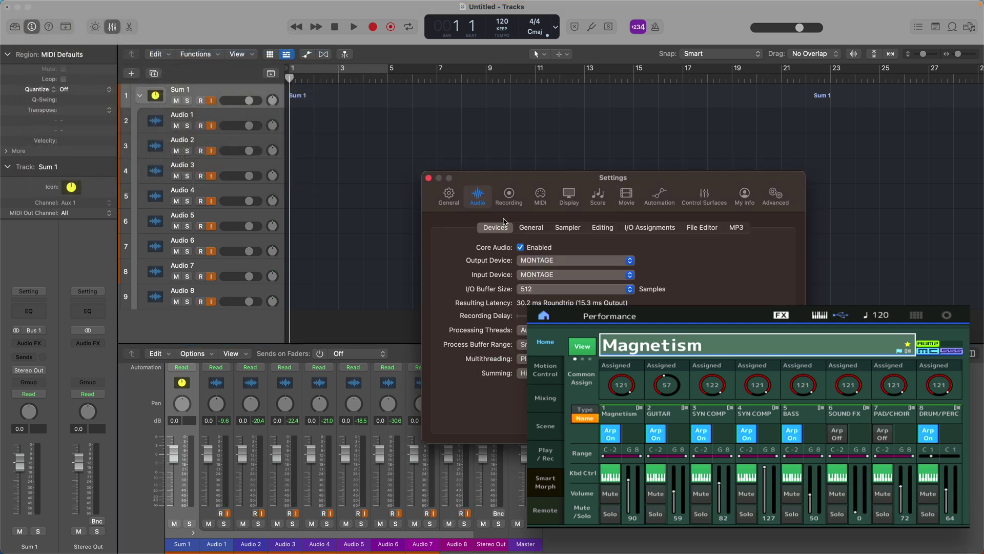
pyautogui.click(531, 227)
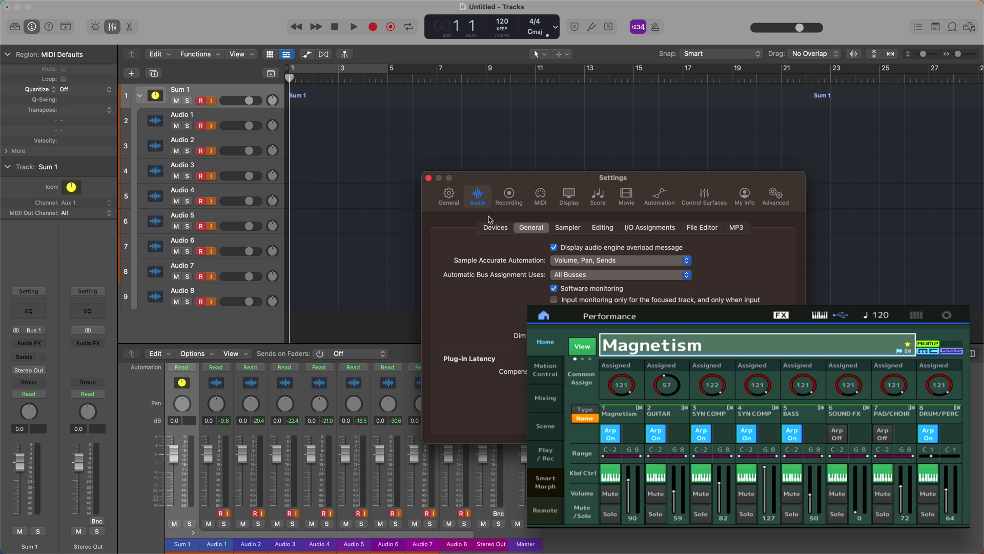
pyautogui.click(554, 289)
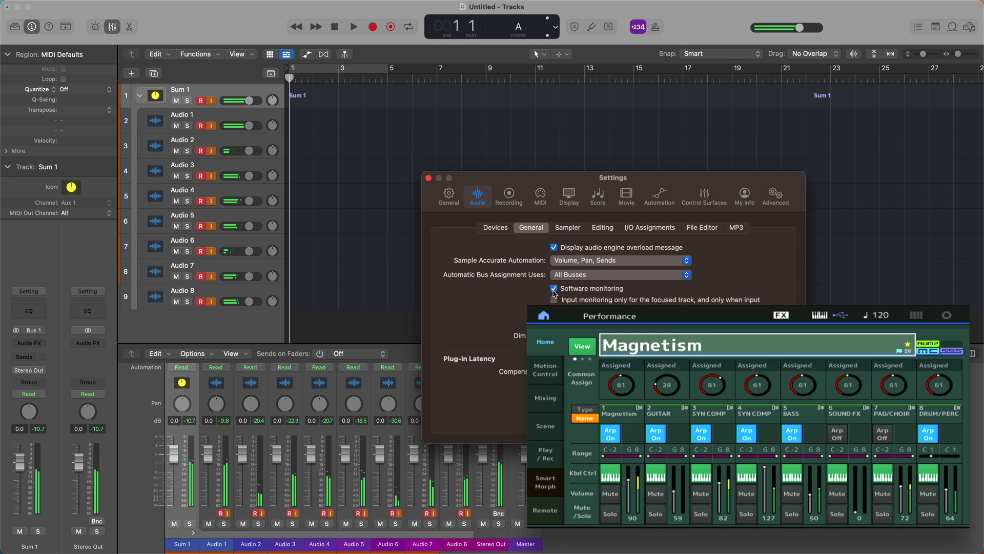
pyautogui.click(429, 177)
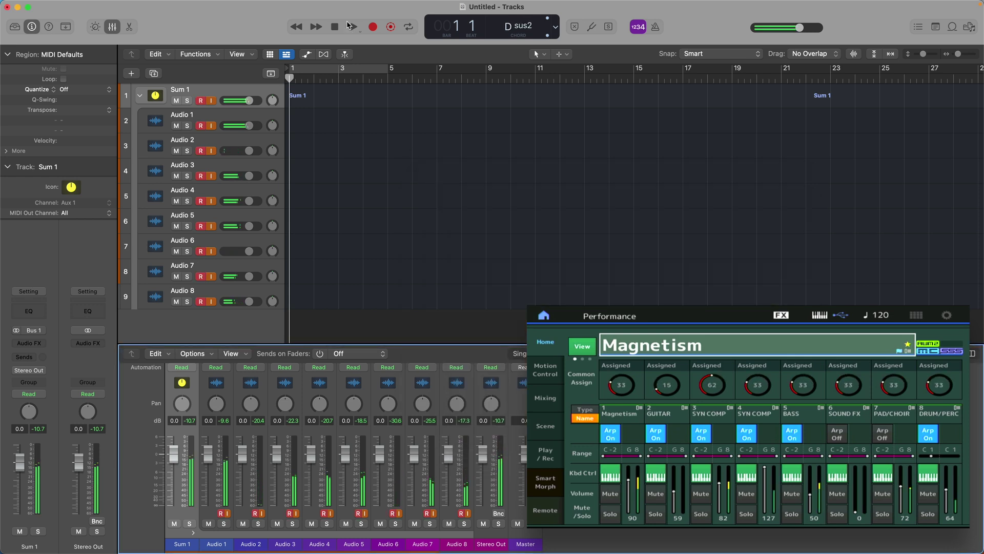
# Record about four bars on all eight audio tracks, and play the take back from the beginning with the Audio 1 region's waveform open
pyautogui.click(373, 26)
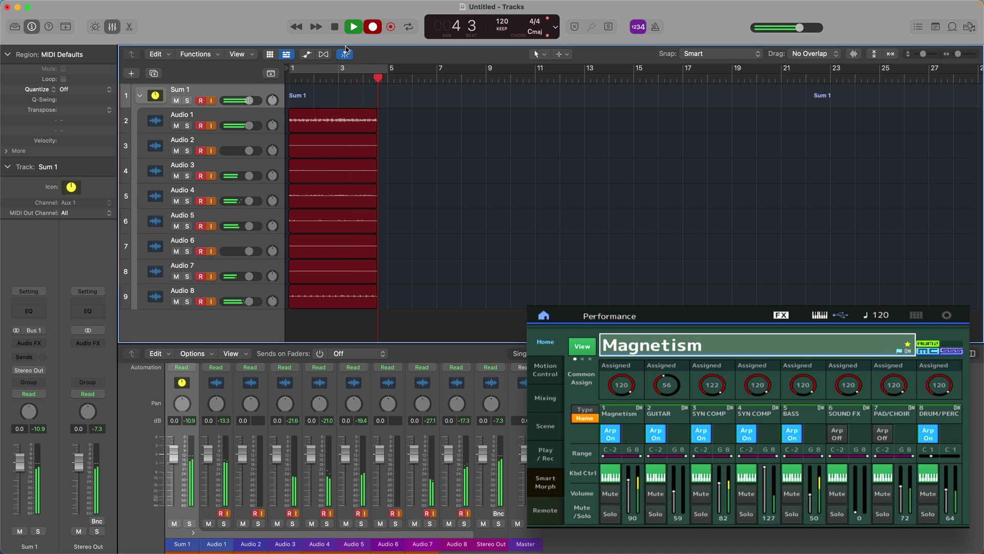
pyautogui.press('space')
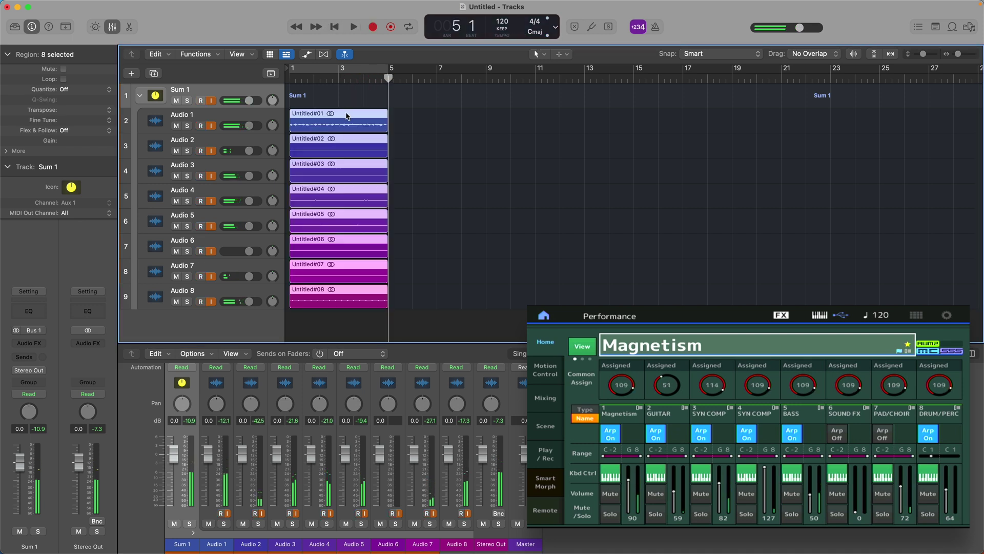
pyautogui.doubleClick(346, 116)
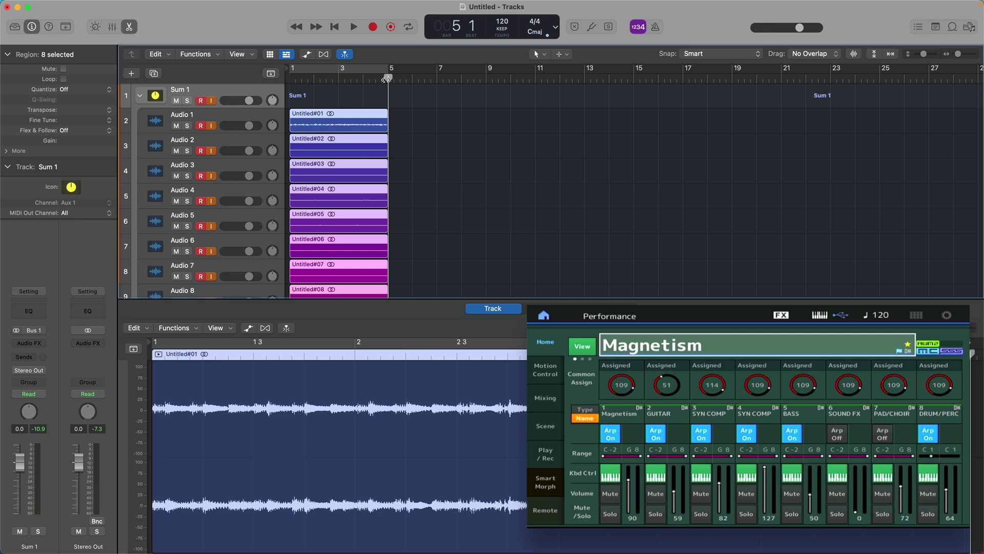
pyautogui.press('Return')
pyautogui.press('space')
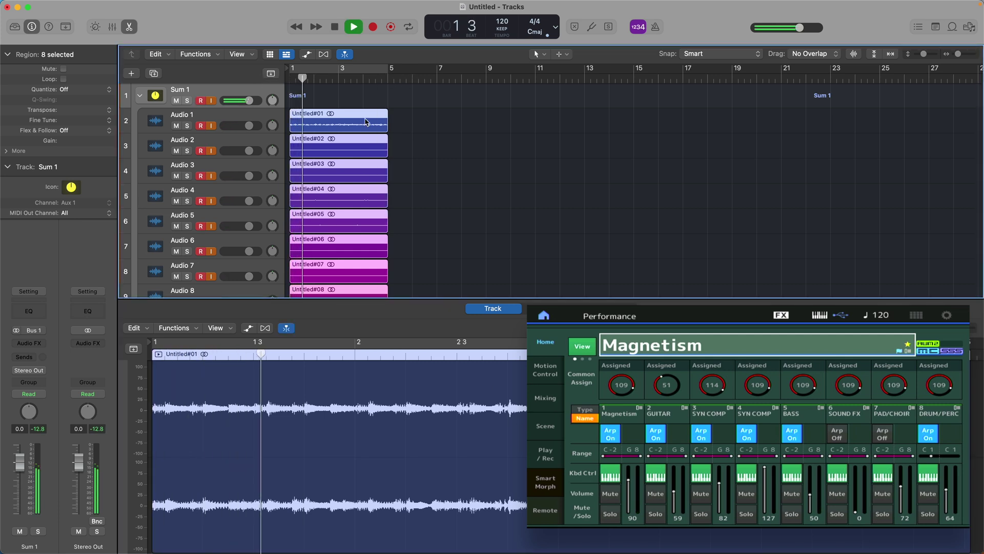
pyautogui.press('space')
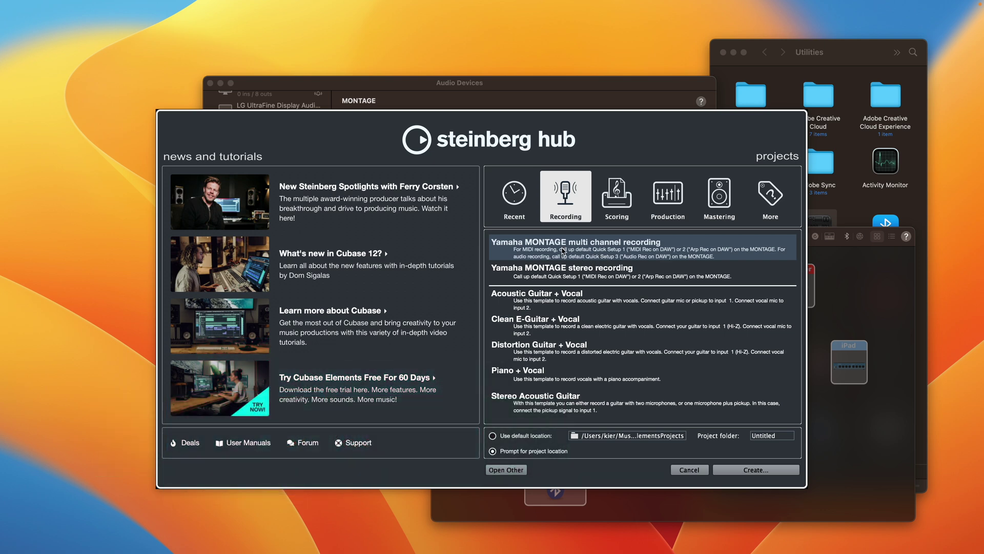
# Switch to Cubase and create a project from the Yamaha MONTAGE multi channel recording template, stored in the Cubase folder
pyautogui.click(755, 470)
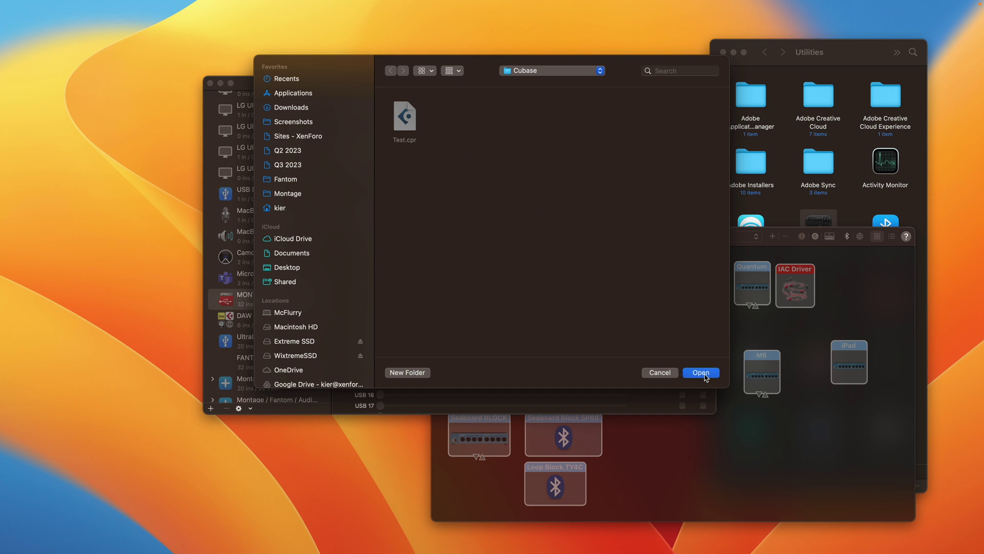
pyautogui.click(706, 378)
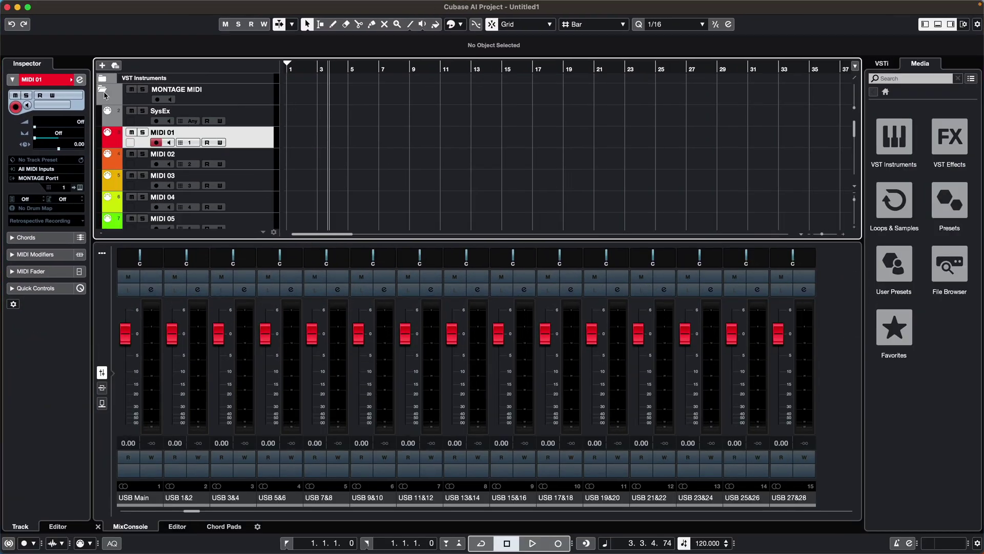
# Collapse the MONTAGE MIDI folder track, and turn on monitoring and record enable for all tracks in the MONTAGE Audio folder
pyautogui.click(104, 92)
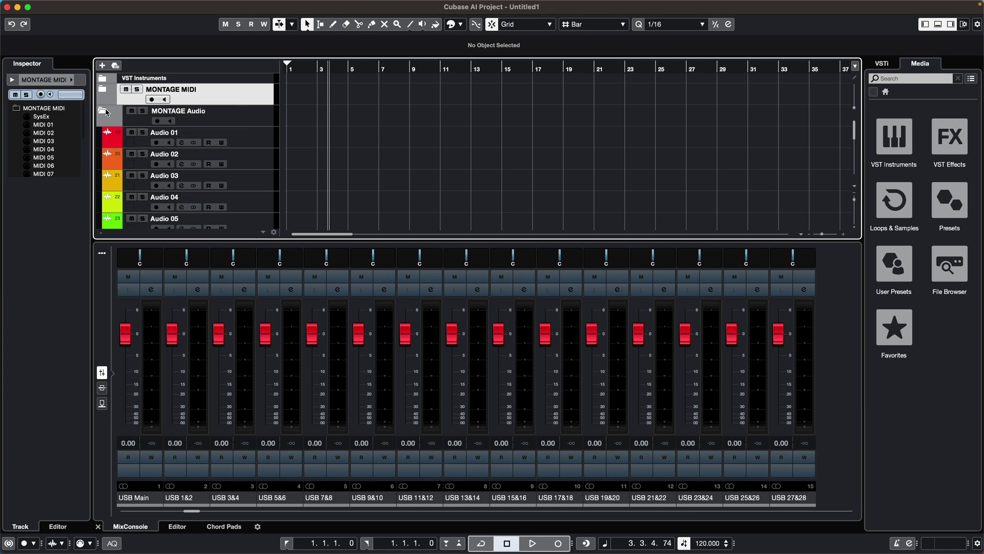
pyautogui.click(107, 113)
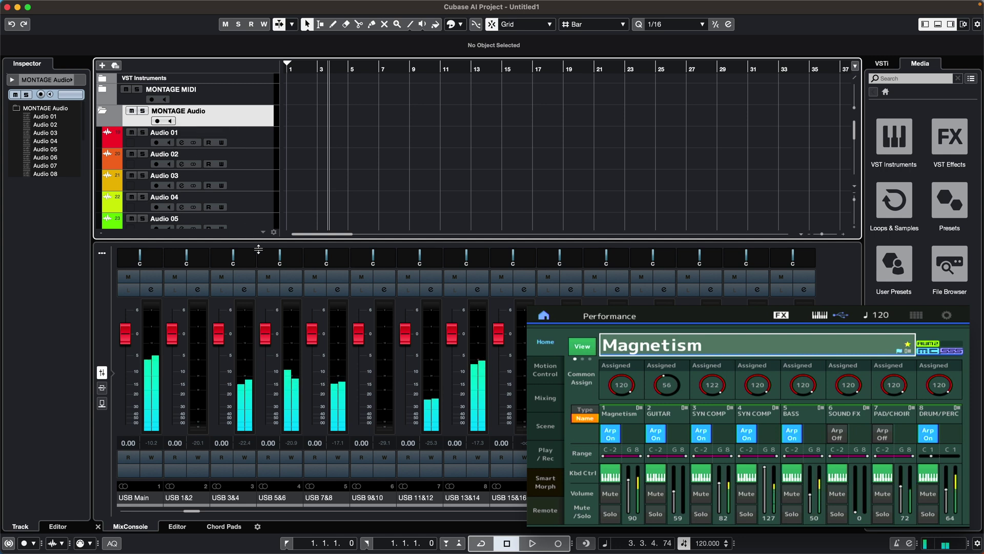
pyautogui.moveTo(257, 240); pyautogui.dragTo(269, 297)
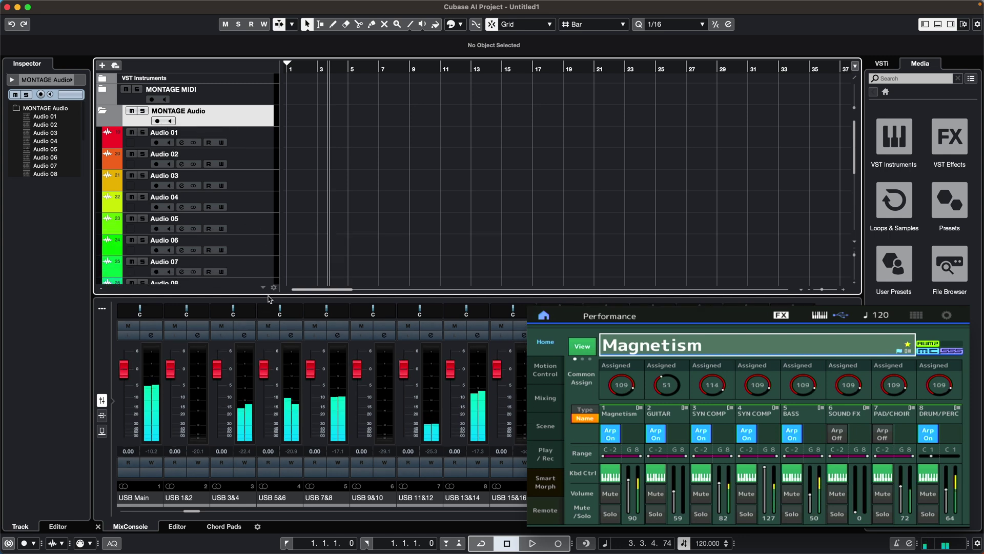
pyautogui.click(172, 121)
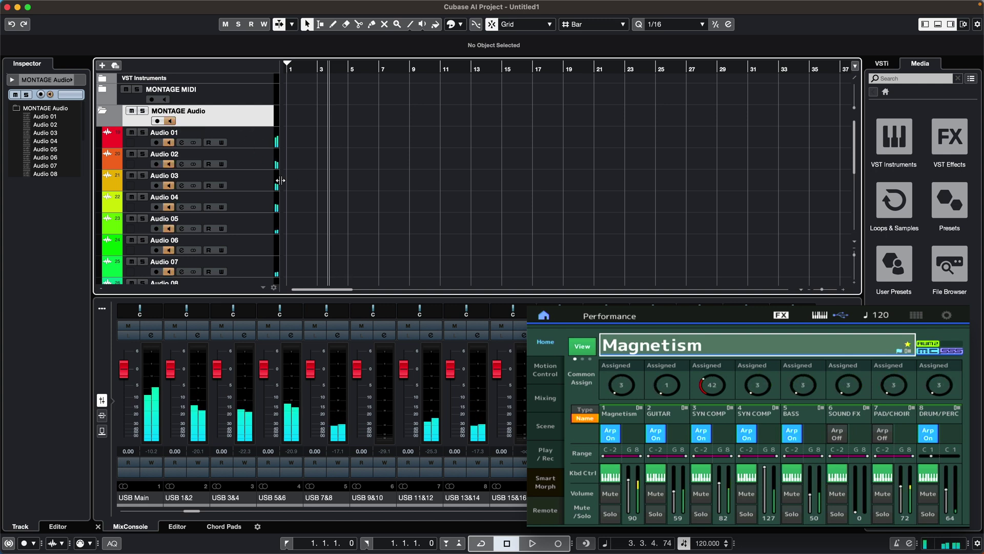
pyautogui.click(157, 121)
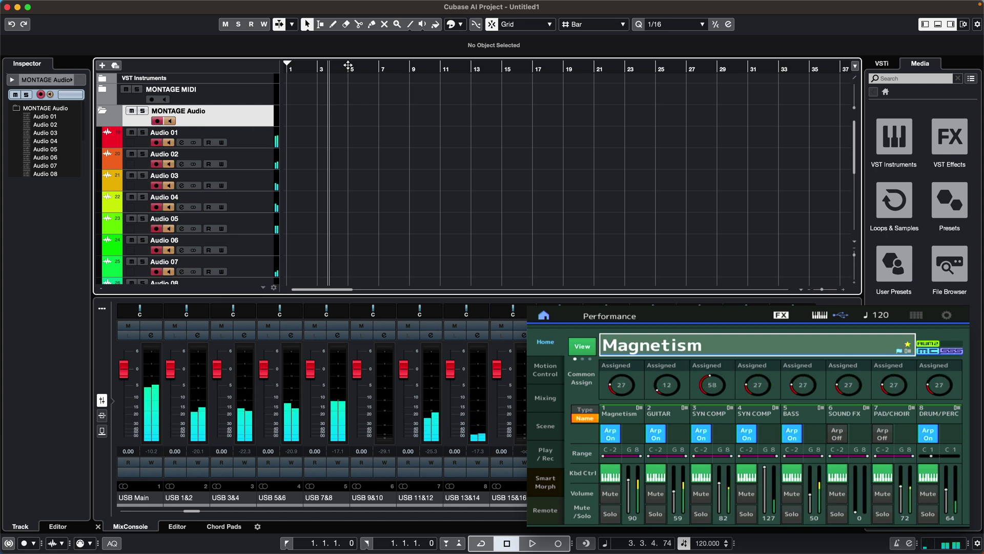
# Record about five bars from the start of the project on all the armed MONTAGE Audio tracks
pyautogui.moveTo(315, 70); pyautogui.dragTo(287, 69)
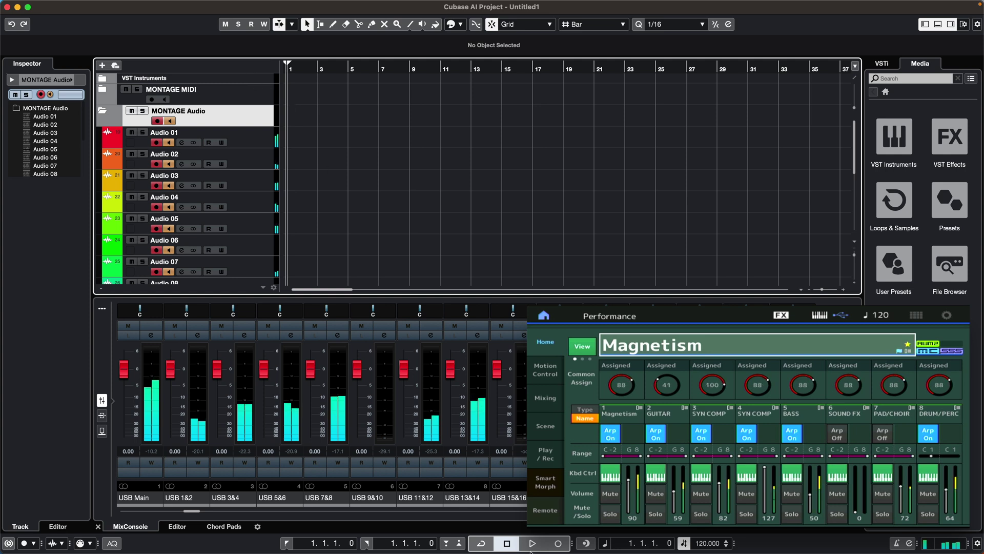
pyautogui.click(557, 543)
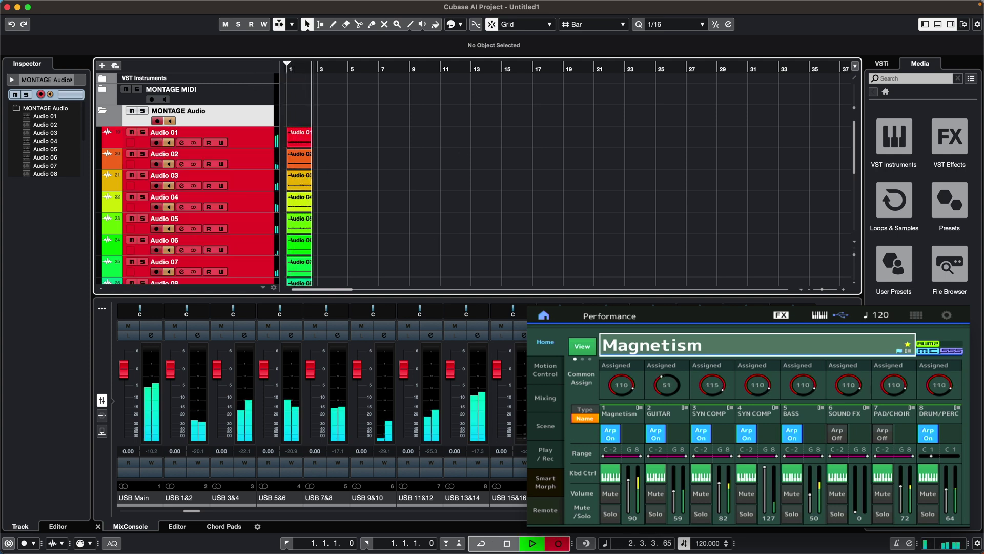
pyautogui.moveTo(687, 549)
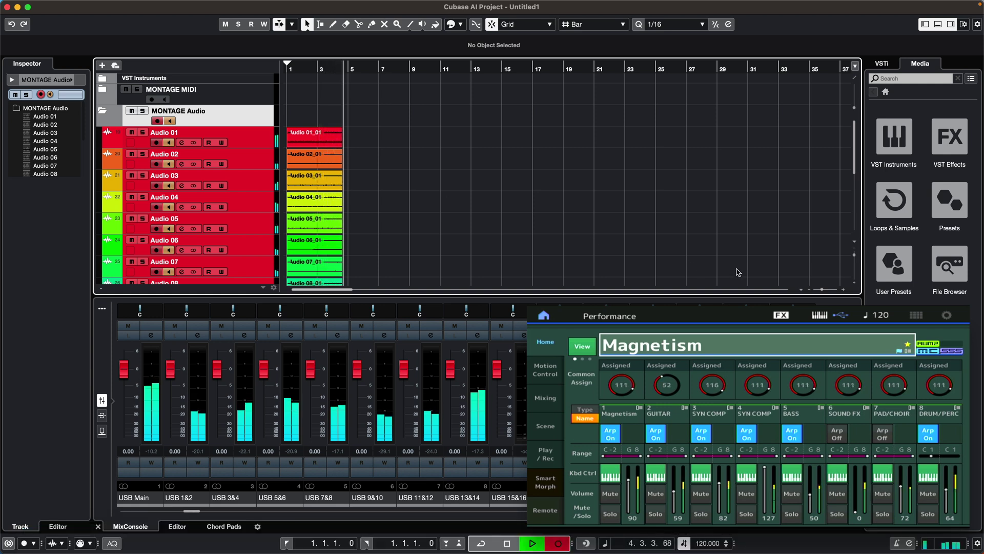
pyautogui.click(505, 546)
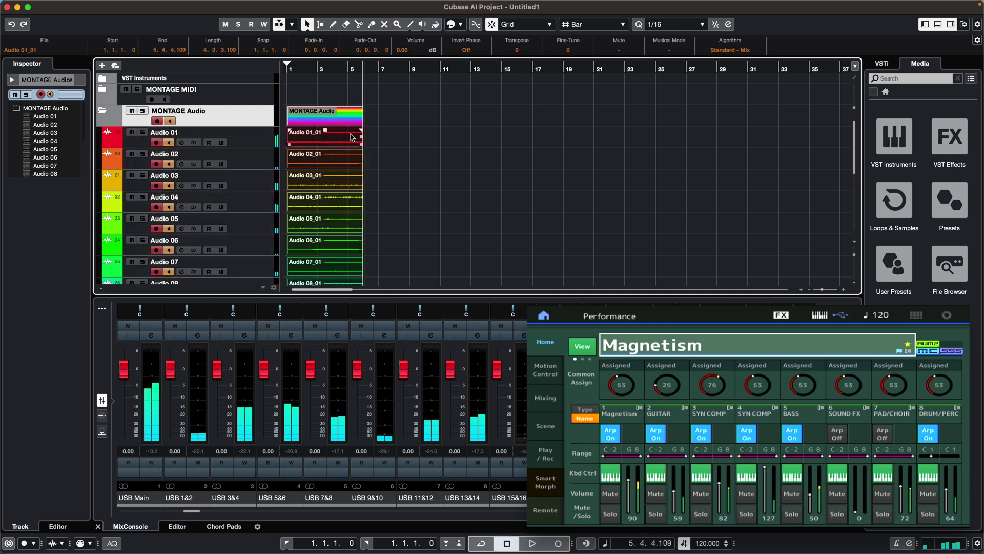
# Turn off record enable and monitoring for the MONTAGE Audio folder, and play the recorded take back from the beginning
pyautogui.click(329, 133)
pyautogui.click(158, 121)
pyautogui.click(170, 121)
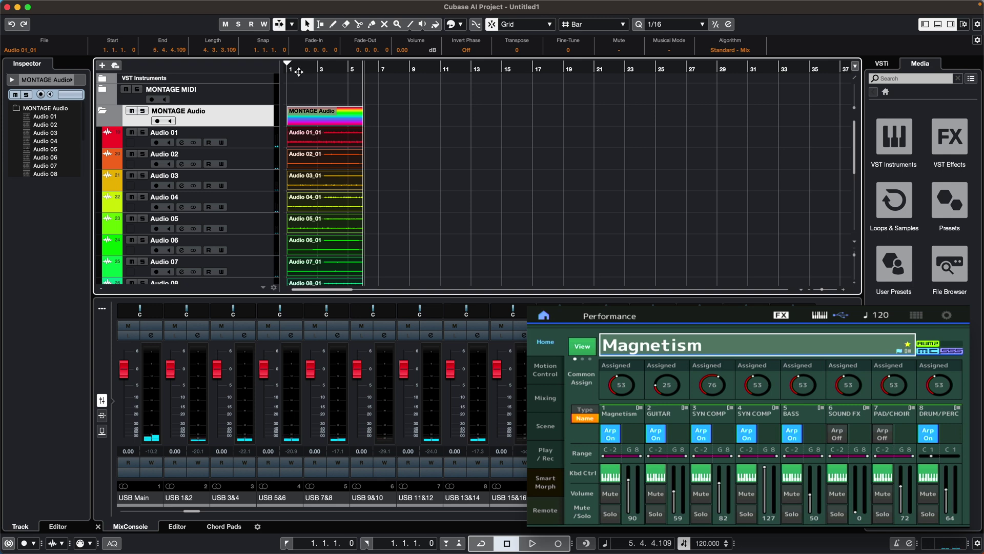
pyautogui.press('Home')
pyautogui.press('space')
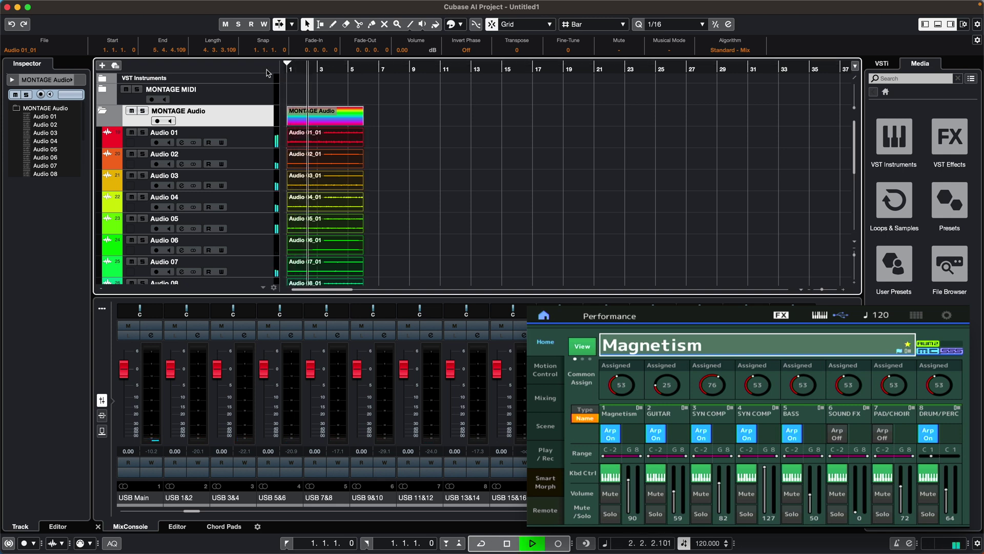
pyautogui.press('super+m')
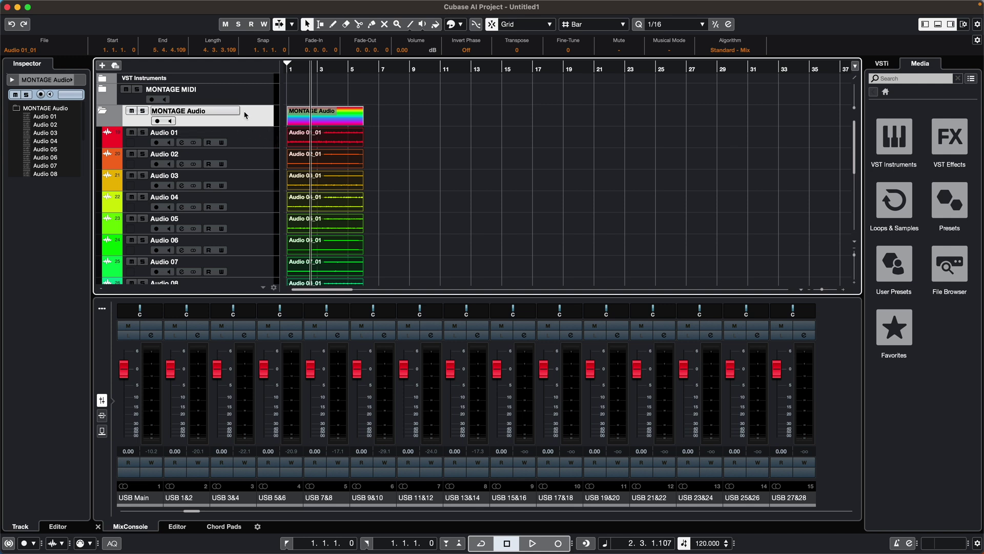
# Check the output bus and the available input buses of the Audio 01 track, keeping its output on Main
pyautogui.click(158, 121)
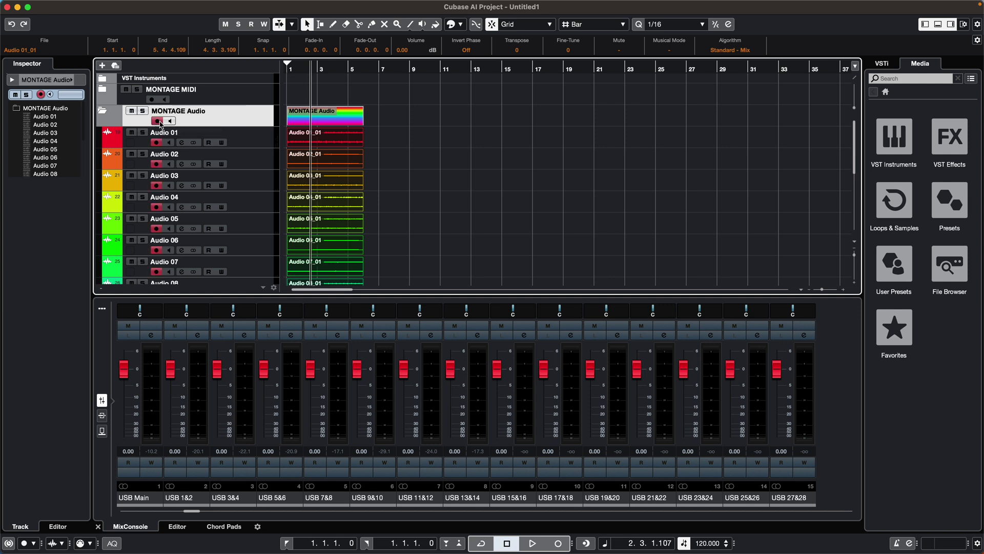
pyautogui.click(158, 121)
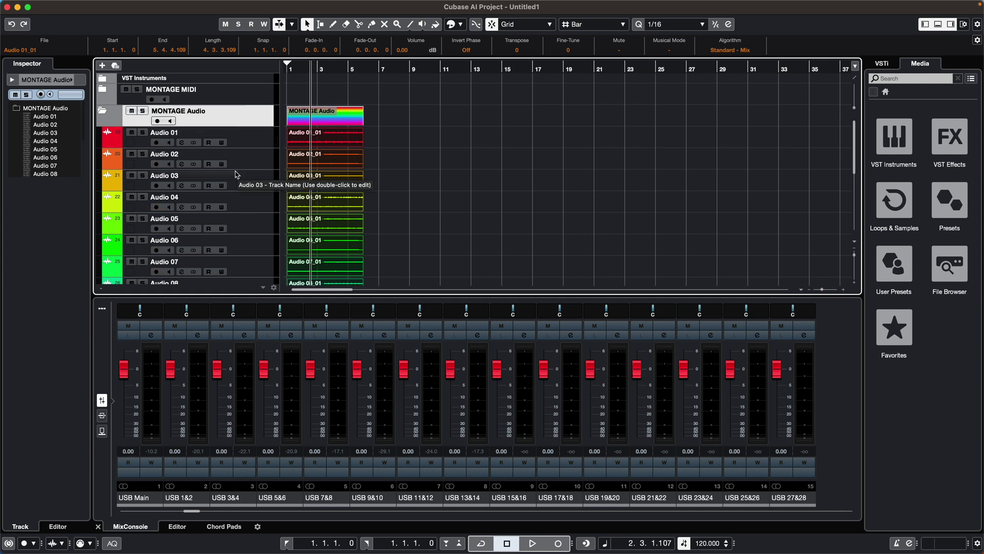
pyautogui.click(251, 137)
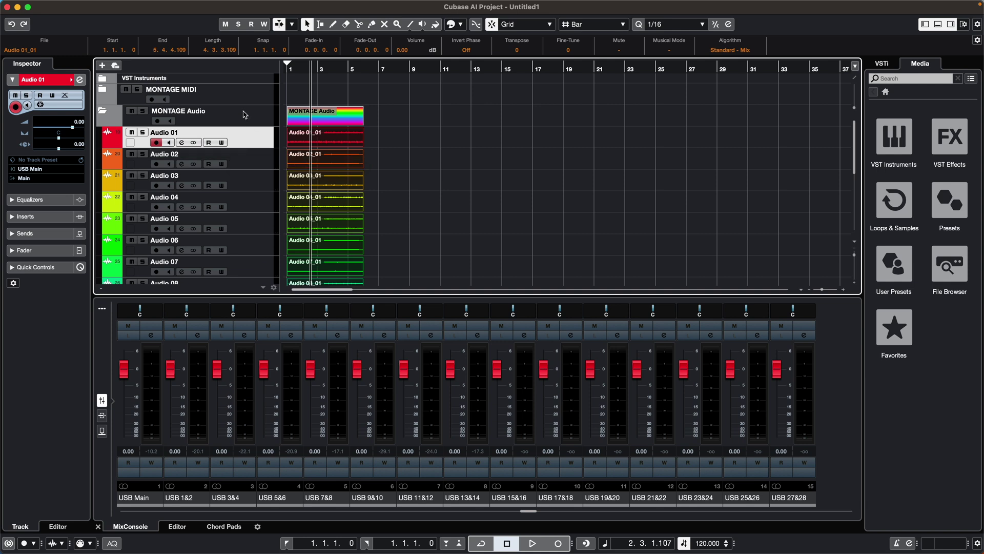
pyautogui.click(30, 182)
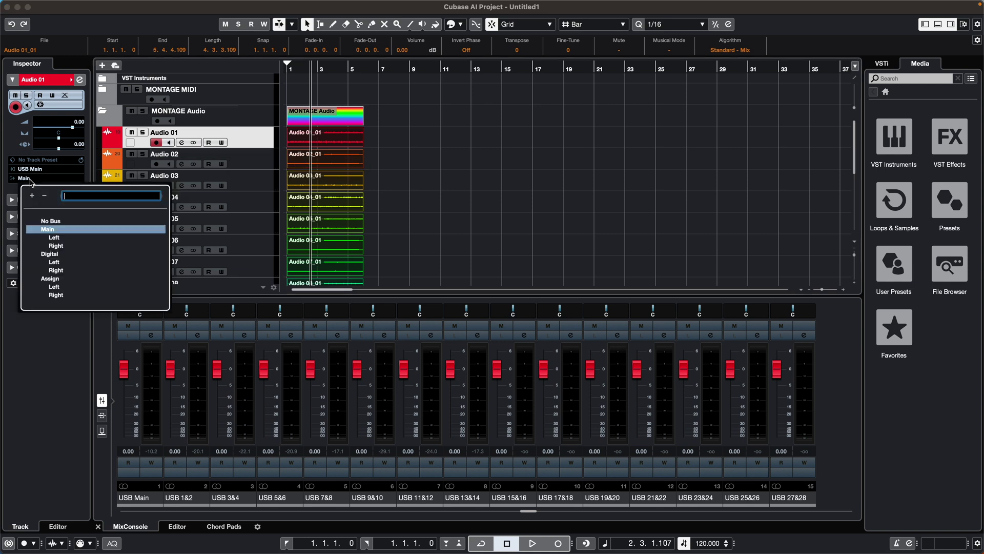
pyautogui.click(52, 231)
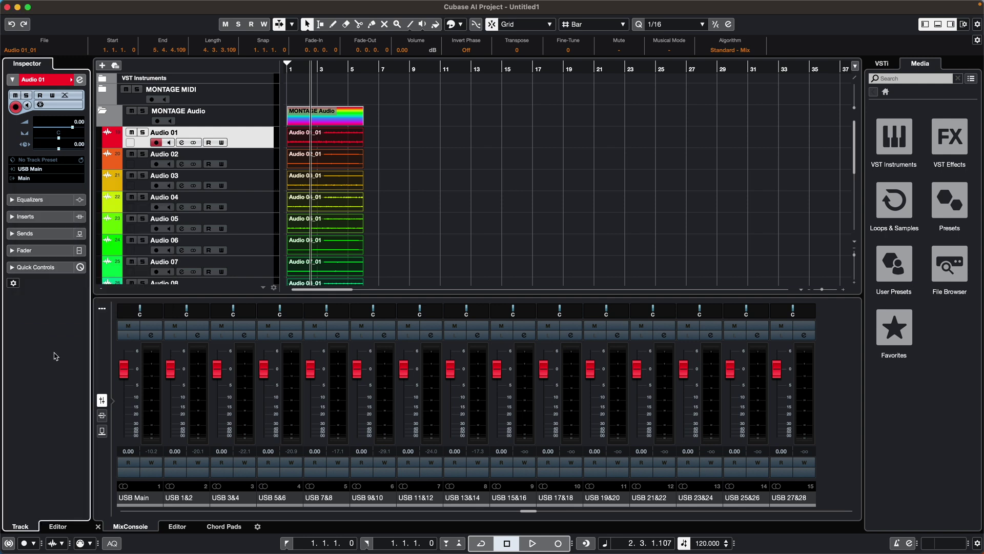
pyautogui.click(40, 170)
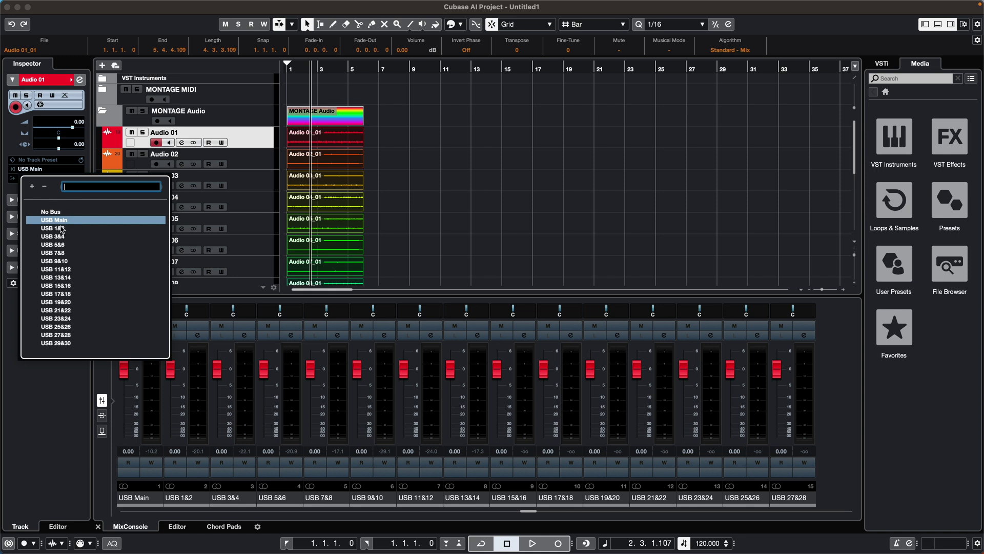
pyautogui.click(198, 136)
# Check the USB input bus assigned to each of the tracks from Audio 02 to Audio 08
pyautogui.click(179, 156)
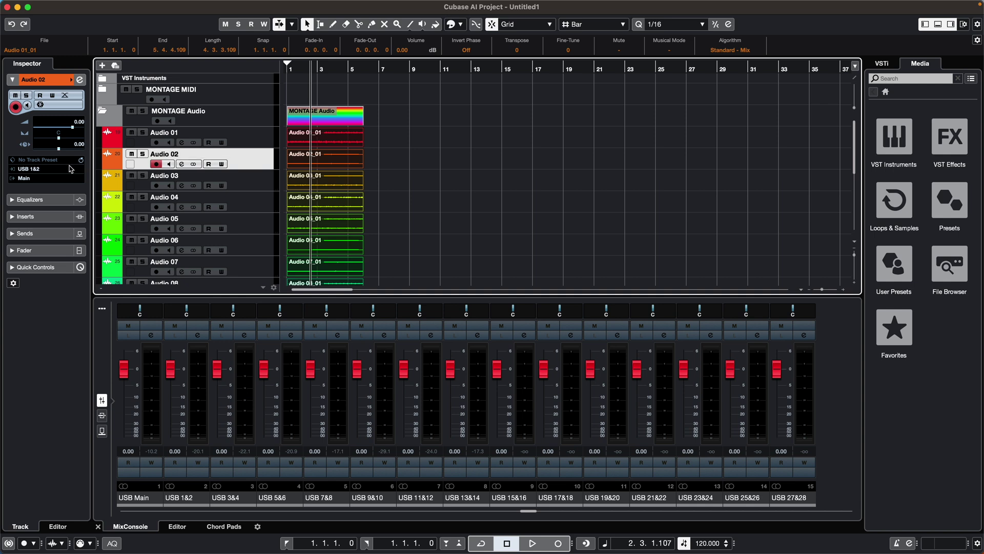
pyautogui.click(172, 179)
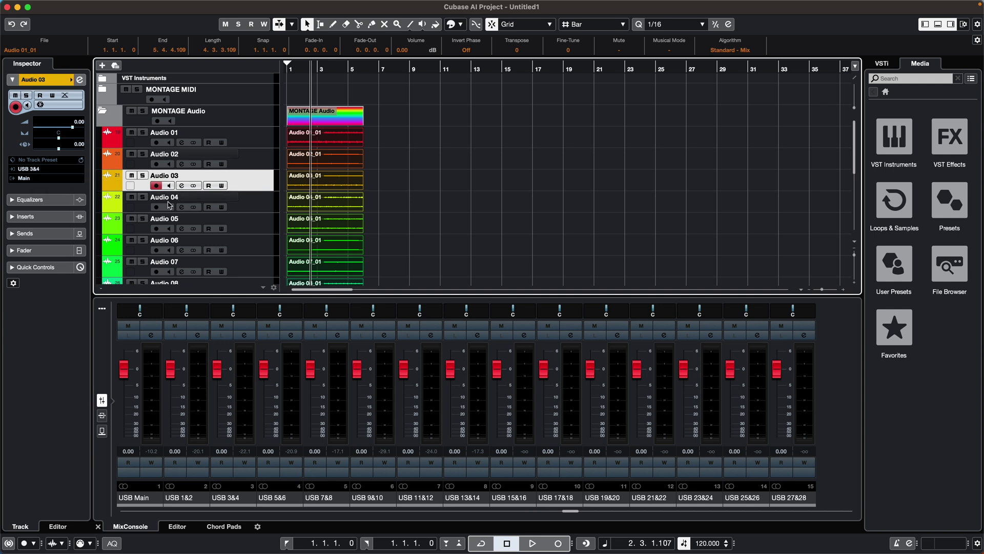
pyautogui.press('Down')
pyautogui.scroll(-2, 175, 226)
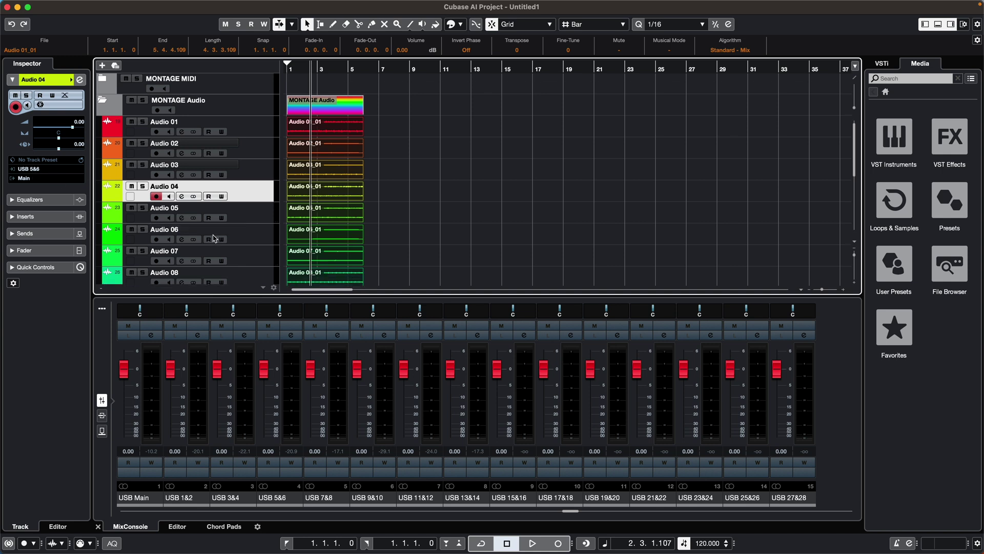
pyautogui.click(182, 249)
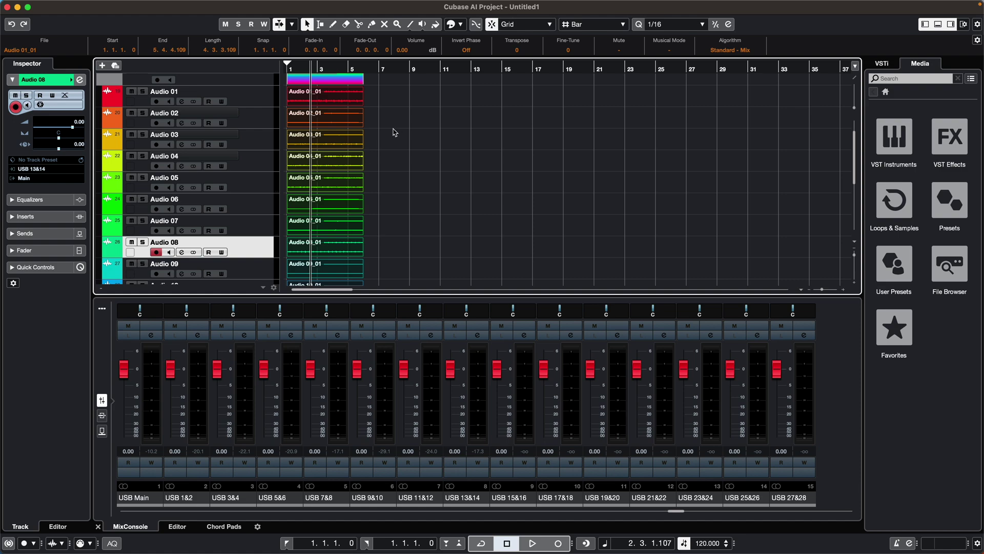
pyautogui.scroll(2, 197, 145)
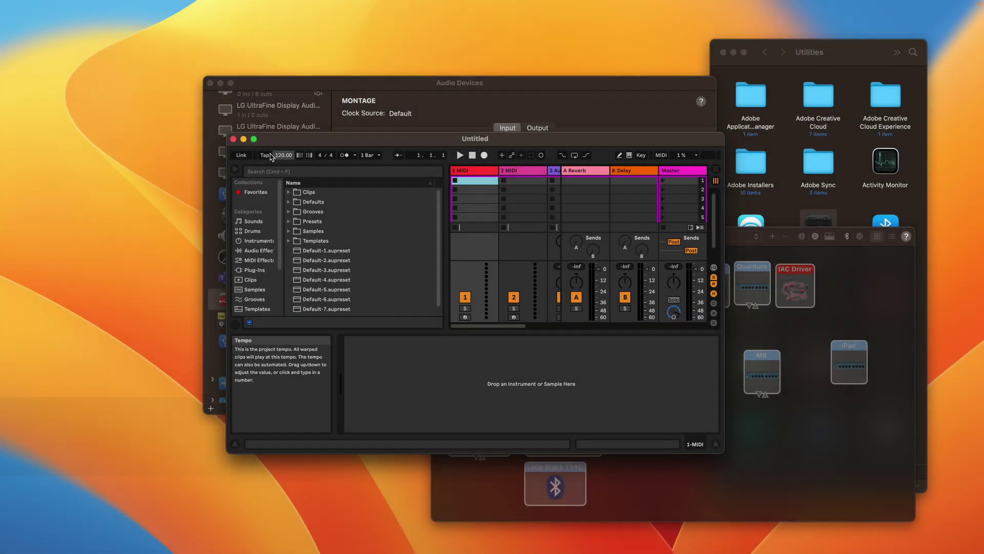
# Switch to Ableton Live in full screen, and check the audio input and output devices in the preferences
pyautogui.click(254, 139)
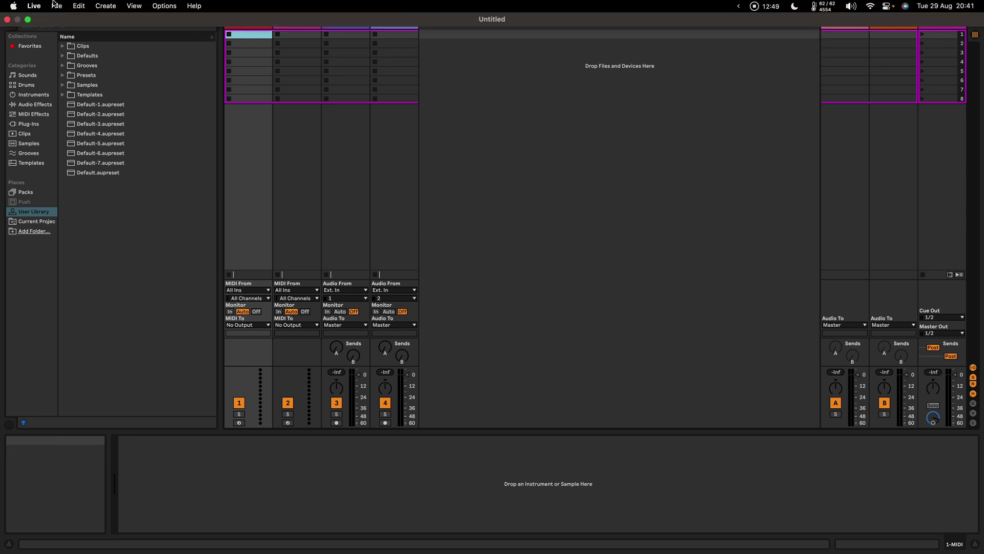
pyautogui.click(33, 6)
pyautogui.click(42, 38)
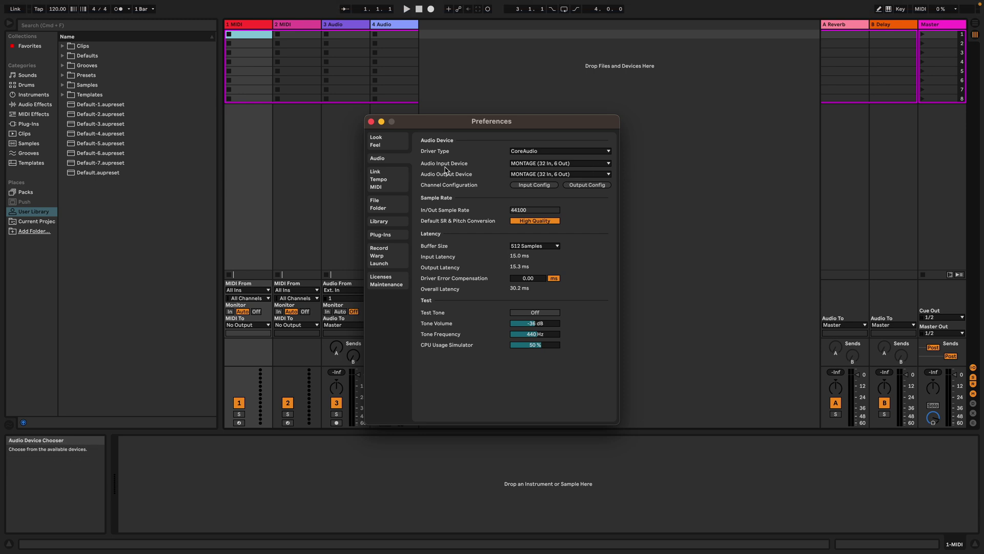
pyautogui.click(370, 121)
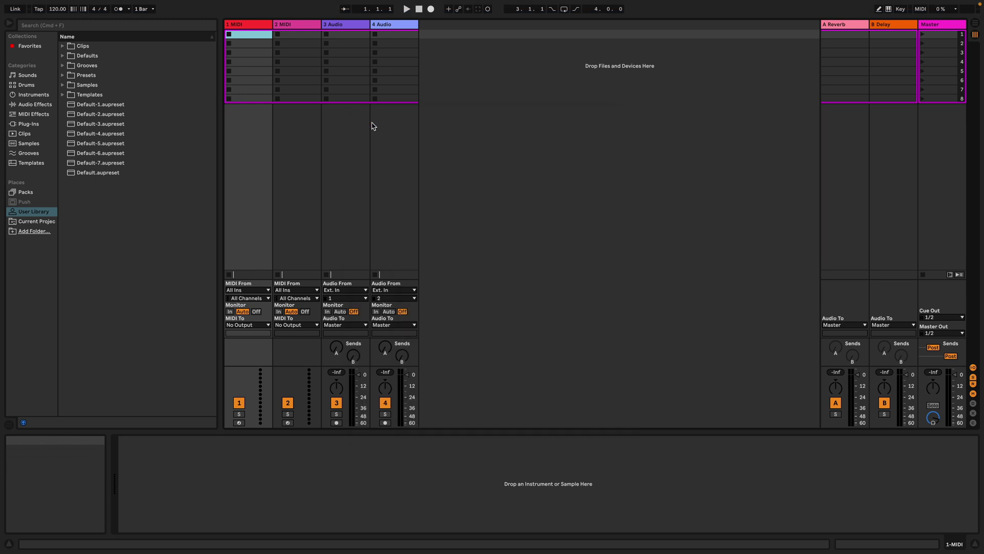
# Delete the two MIDI tracks so that only the audio tracks remain
pyautogui.click(245, 25)
pyautogui.press('Delete')
pyautogui.press('Delete')
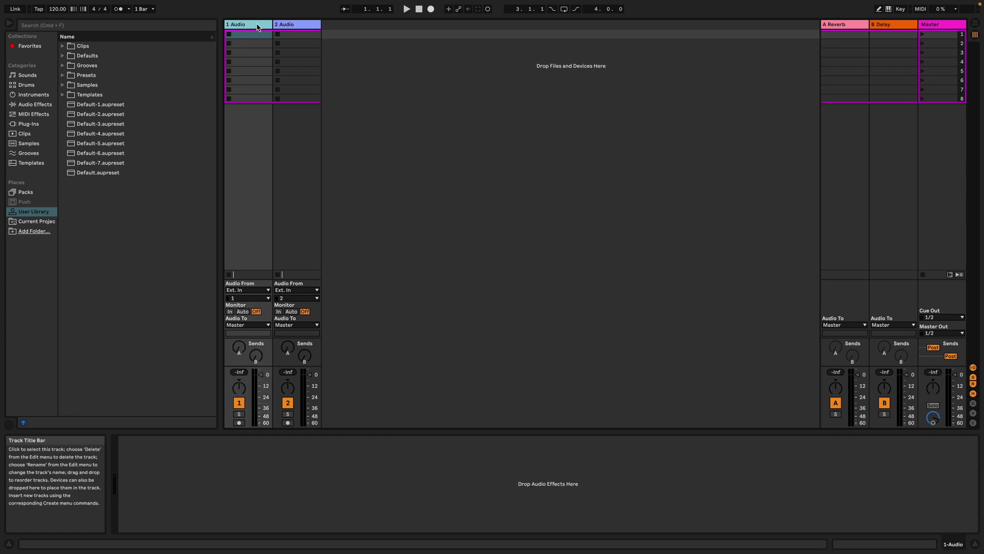
# Set the external input channels of track 1 Audio to 1/2 and of track 2 Audio to 3/4
pyautogui.click(267, 298)
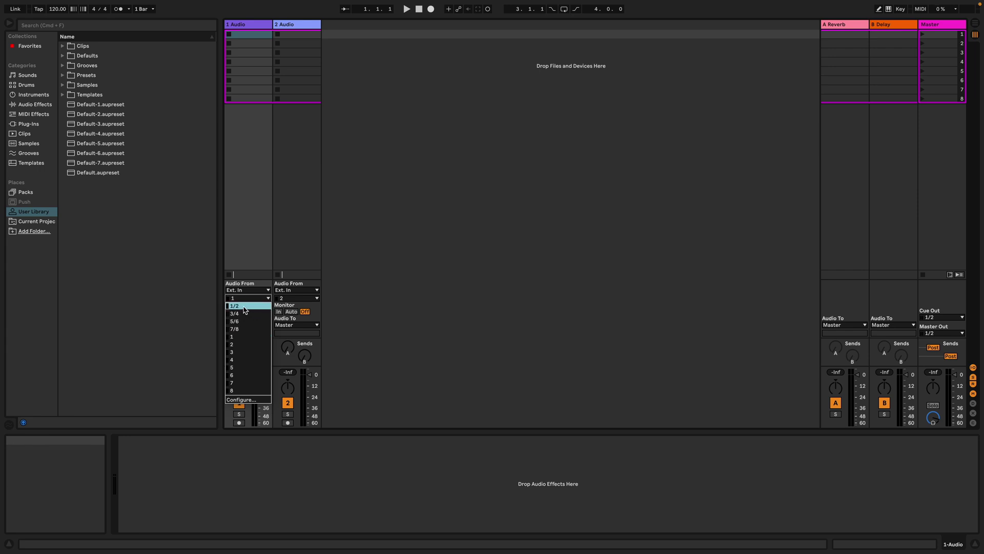
pyautogui.click(244, 306)
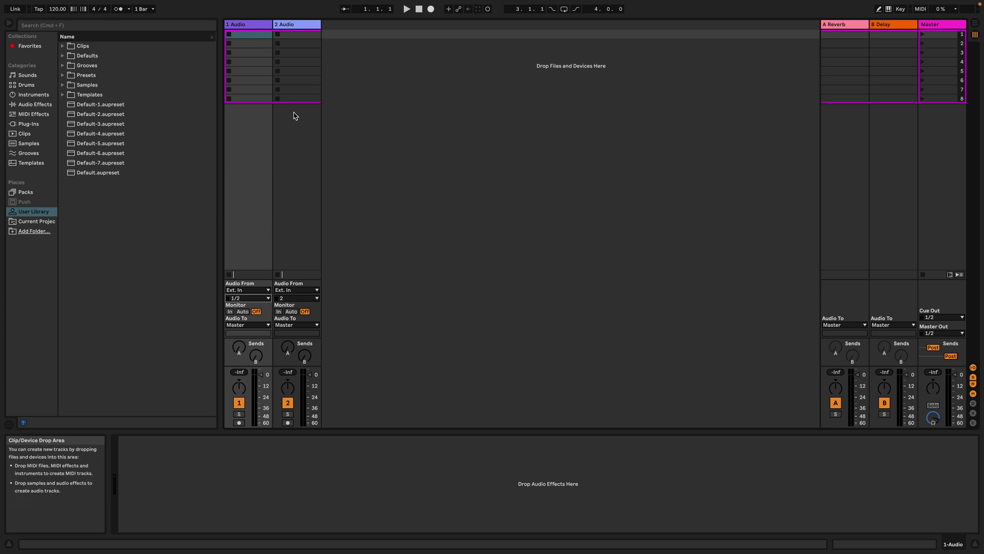
pyautogui.click(297, 299)
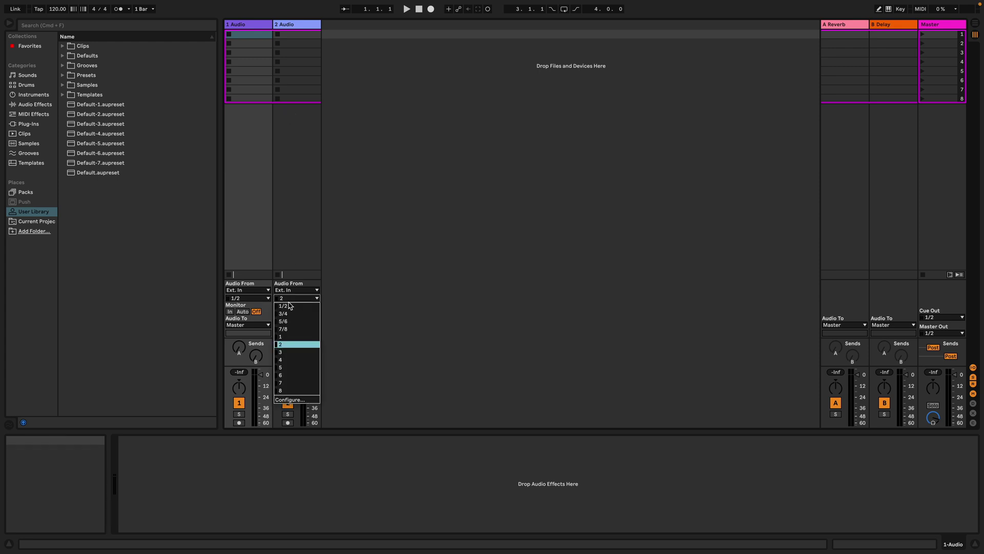
pyautogui.click(295, 314)
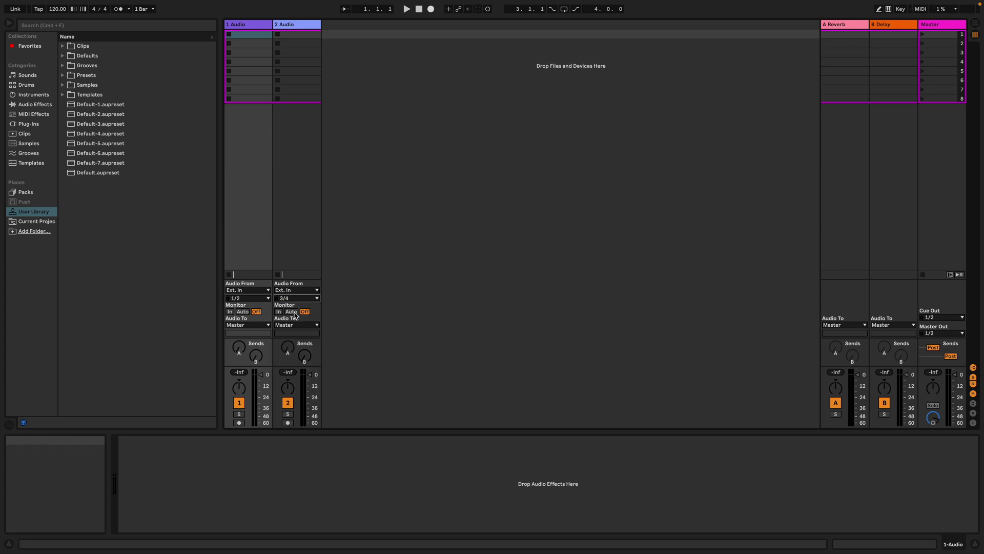
# Duplicate the second audio track and its copy to make four audio tracks in total
pyautogui.rightClick(296, 24)
pyautogui.click(312, 41)
pyautogui.rightClick(341, 24)
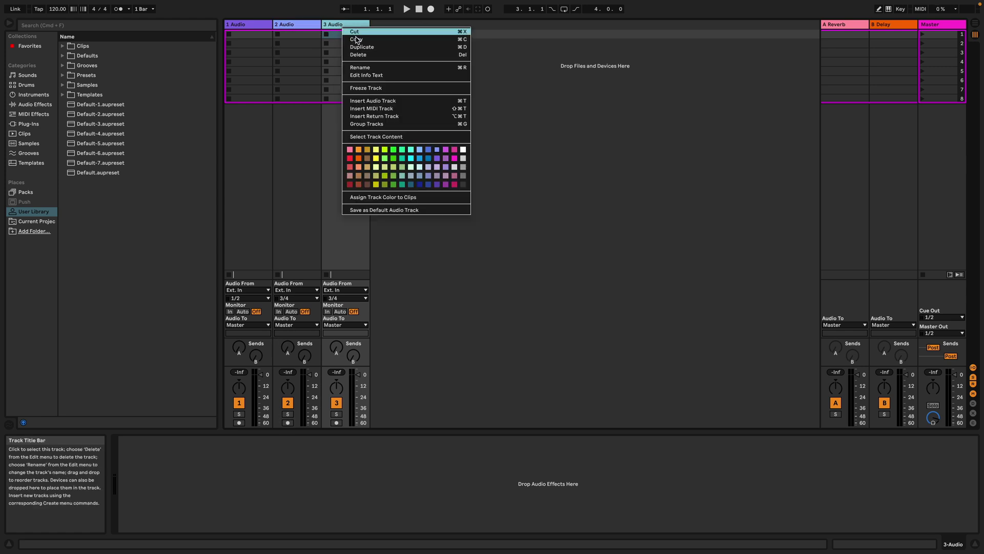
pyautogui.click(359, 43)
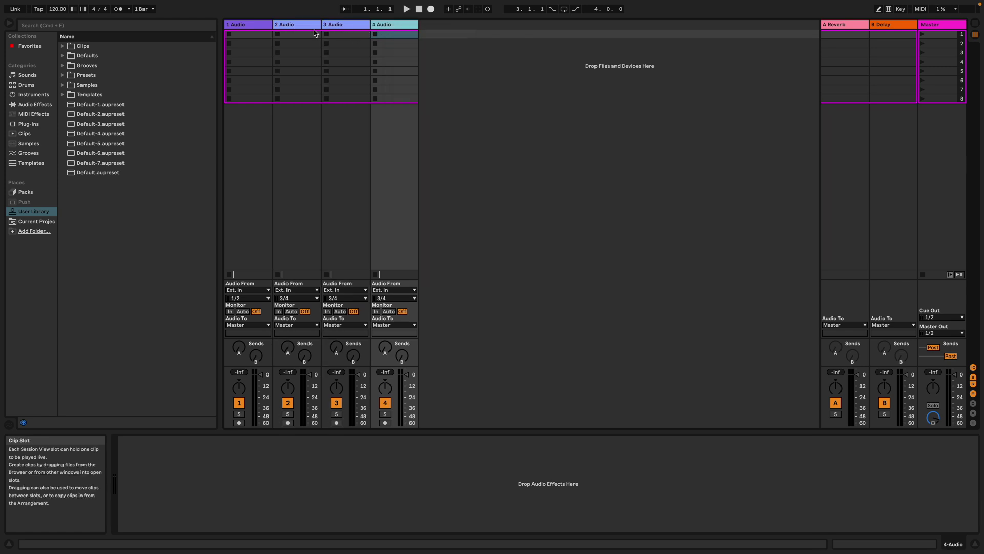
# Set the external input channels of track 3 Audio to 5/6 and of track 4 Audio to 7/8
pyautogui.click(355, 29)
pyautogui.click(347, 298)
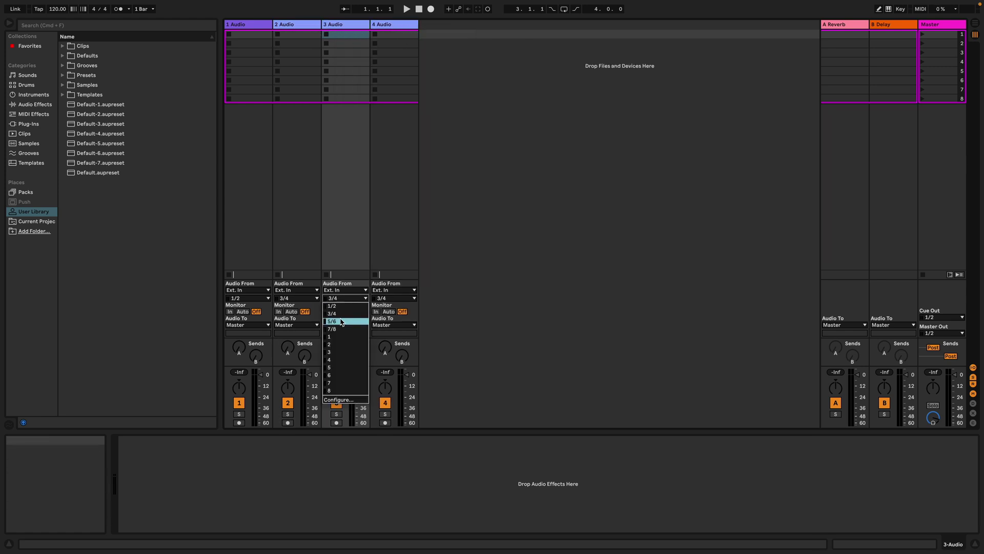
pyautogui.click(341, 322)
pyautogui.click(393, 298)
pyautogui.click(391, 322)
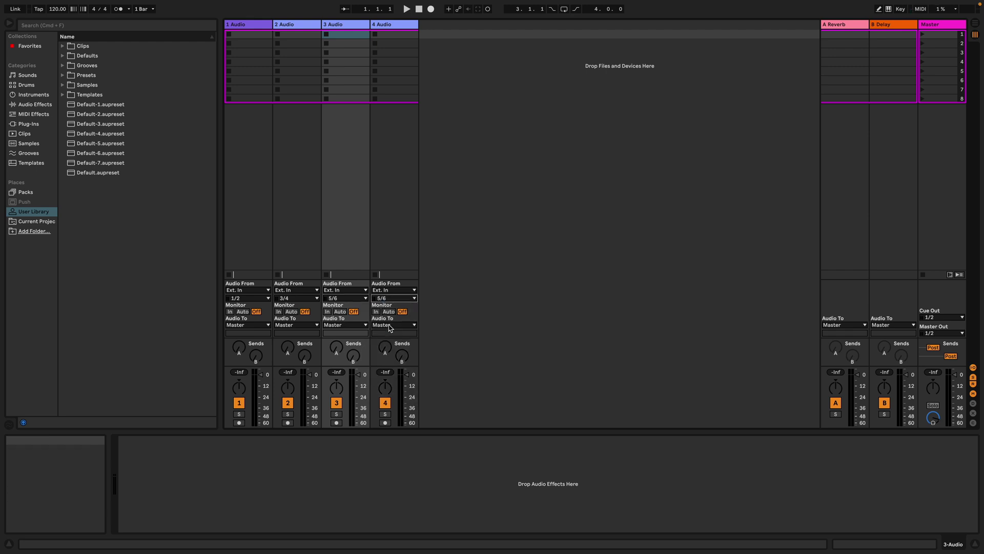
pyautogui.click(391, 297)
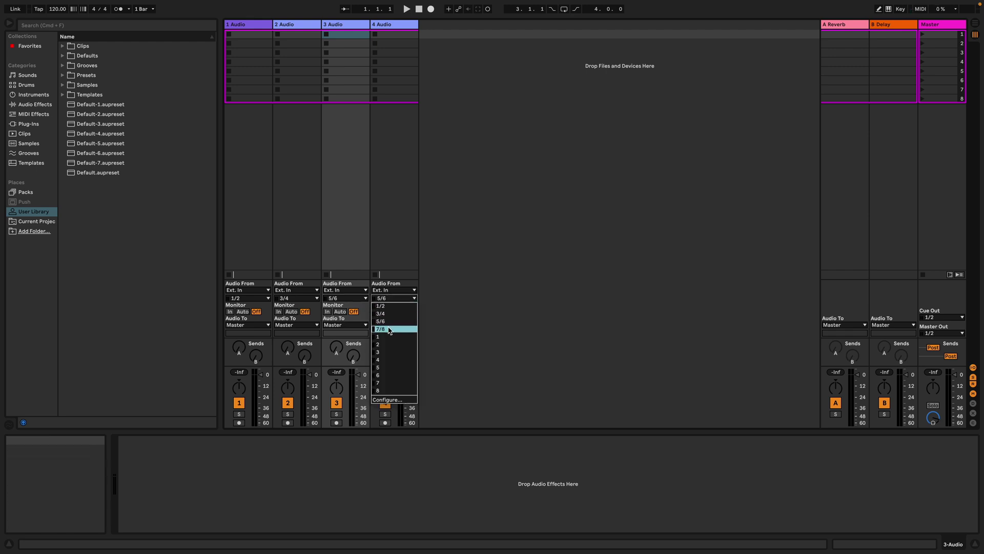
pyautogui.click(389, 330)
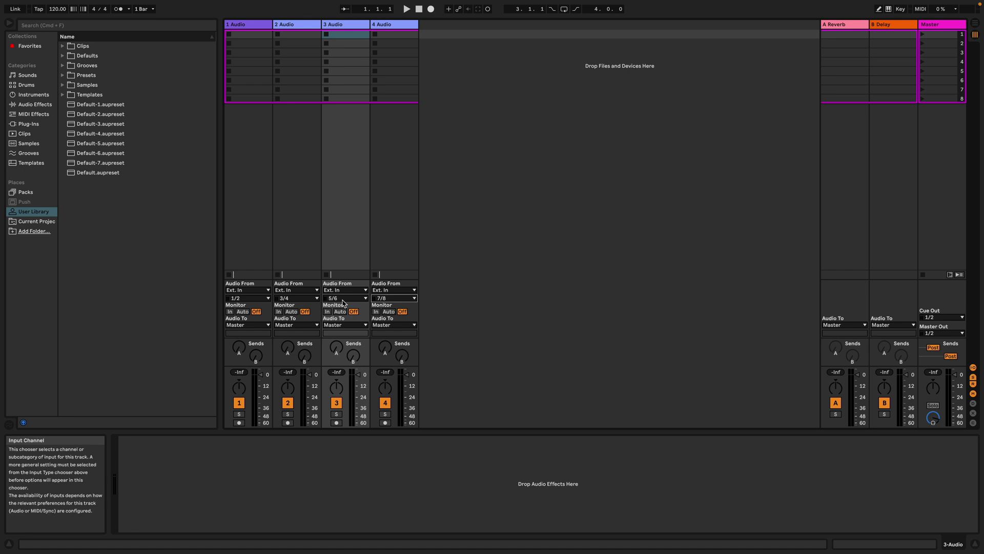
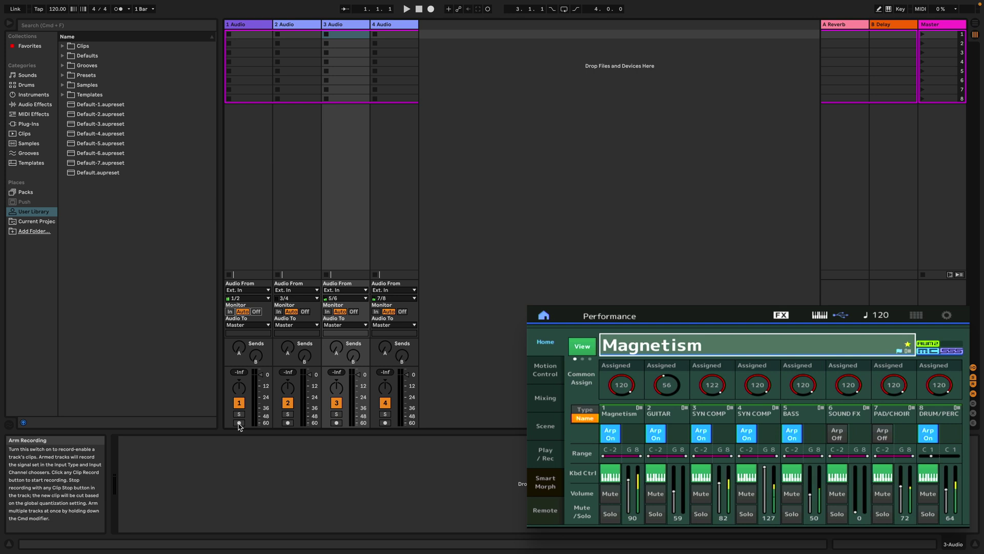
# Arm all four audio tracks for recording at the same time
pyautogui.click(239, 423)
pyautogui.click(288, 423)
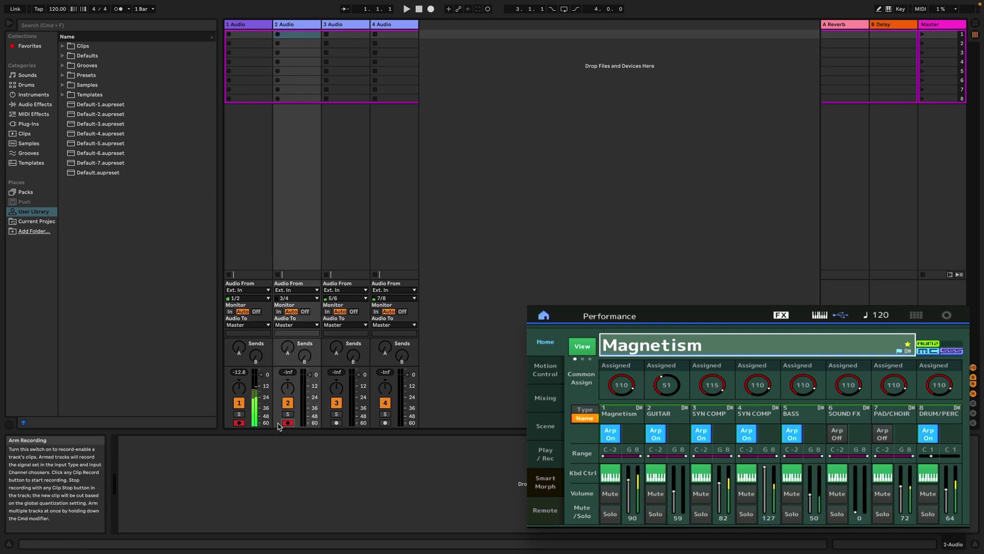
pyautogui.click(336, 423)
pyautogui.click(385, 423)
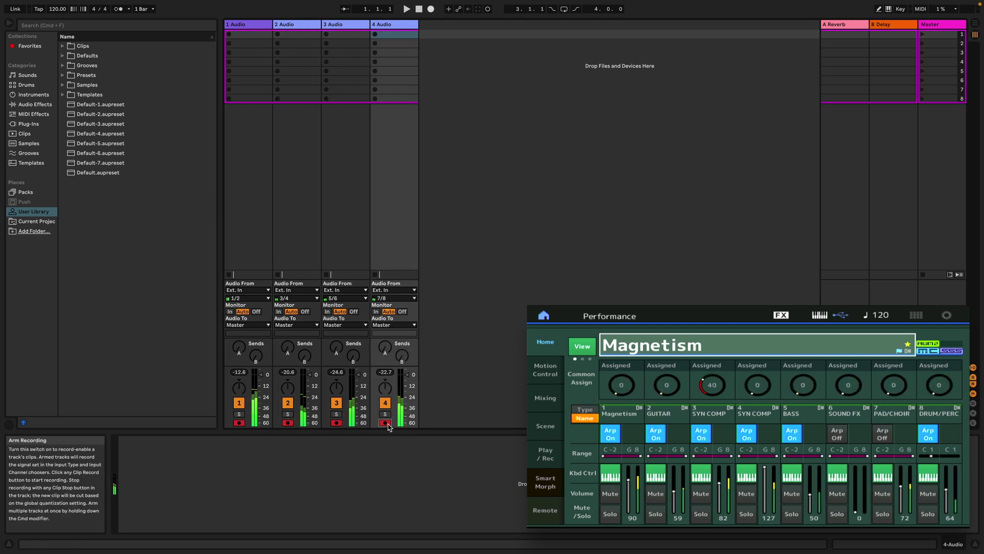
# Disarm tracks 4, 3 and 2 Audio, leaving track 1 Audio armed, and enable the Arm Exclusive preference
pyautogui.click(385, 423)
pyautogui.click(336, 423)
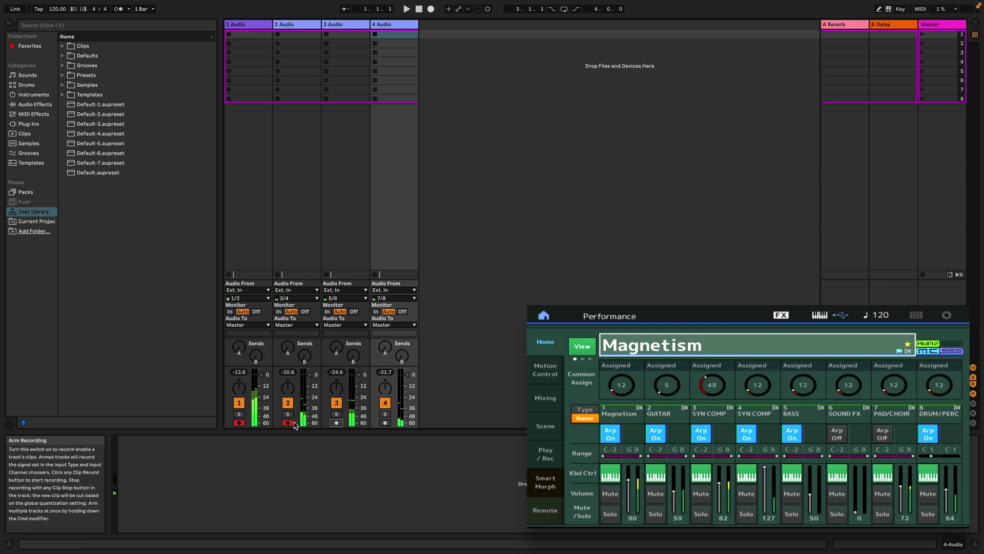
pyautogui.click(288, 423)
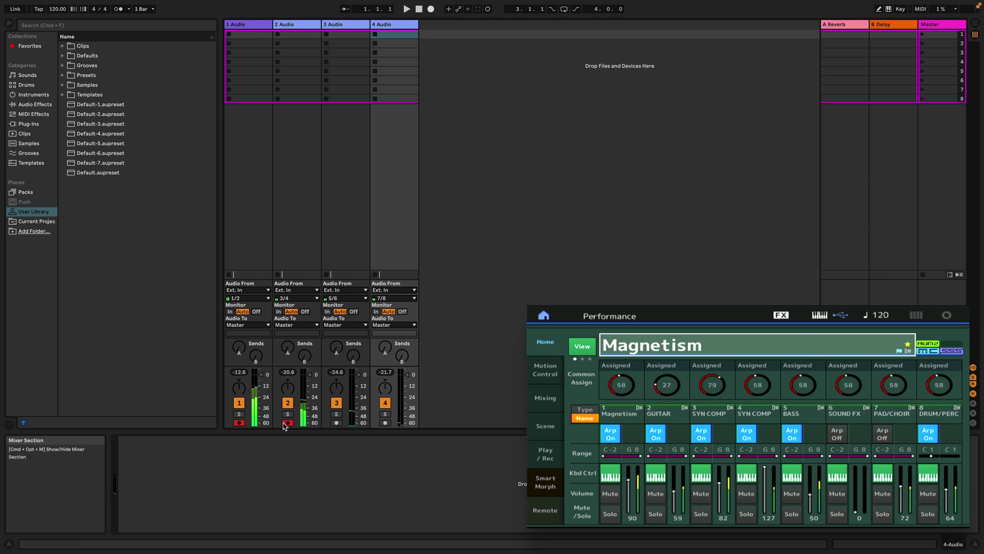
pyautogui.rightClick(241, 423)
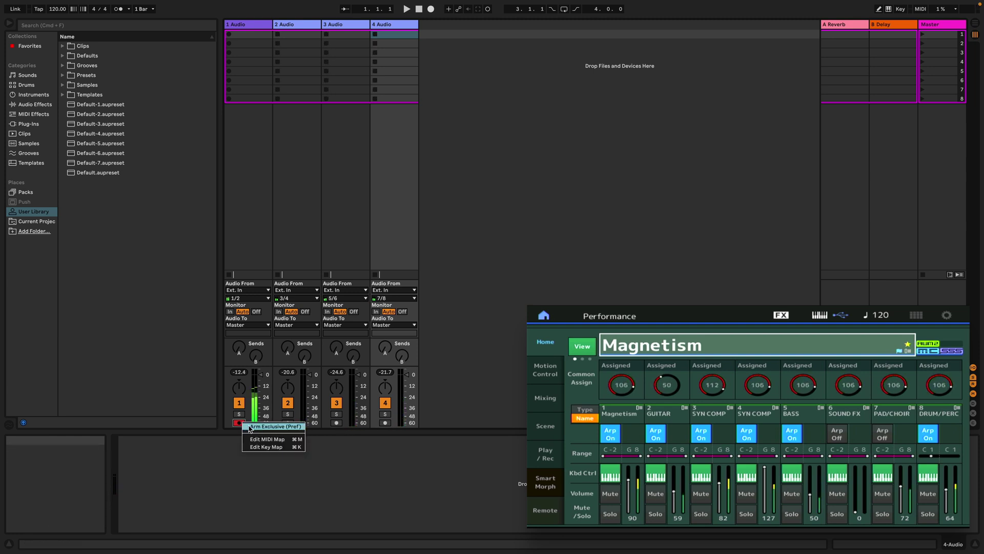
pyautogui.click(279, 426)
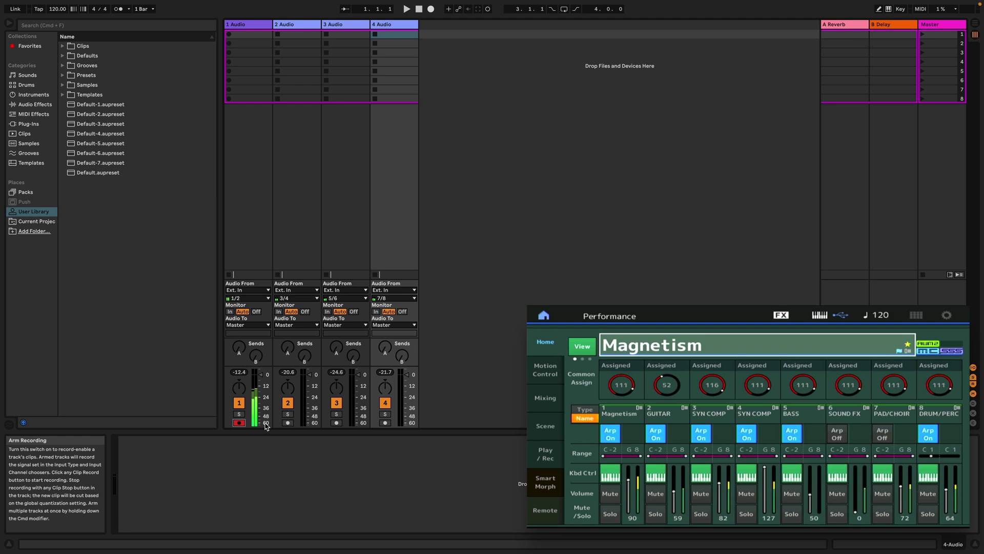
# Test exclusive arming by record-enabling the four audio tracks one after another, ending on track 1 Audio
pyautogui.click(288, 423)
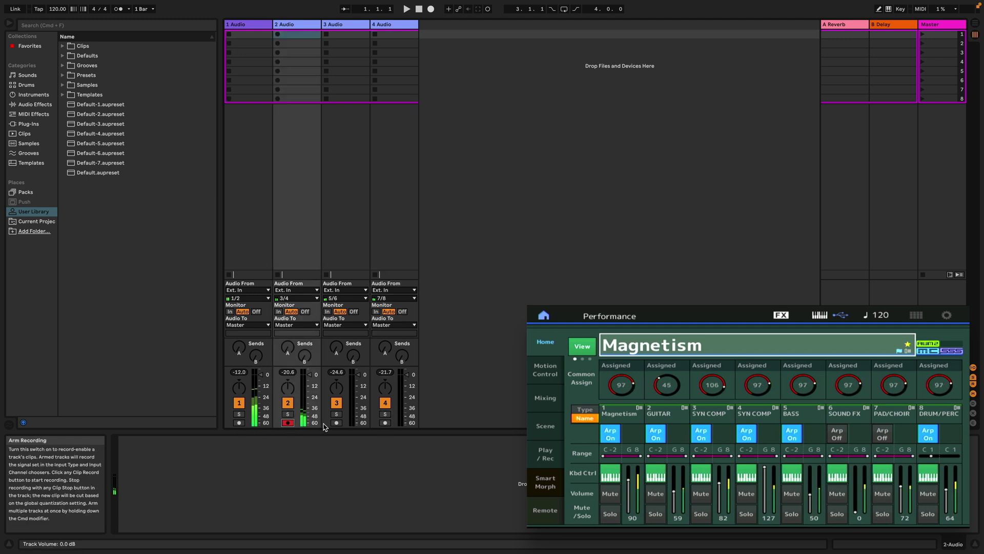
pyautogui.click(336, 423)
pyautogui.click(385, 423)
pyautogui.click(336, 423)
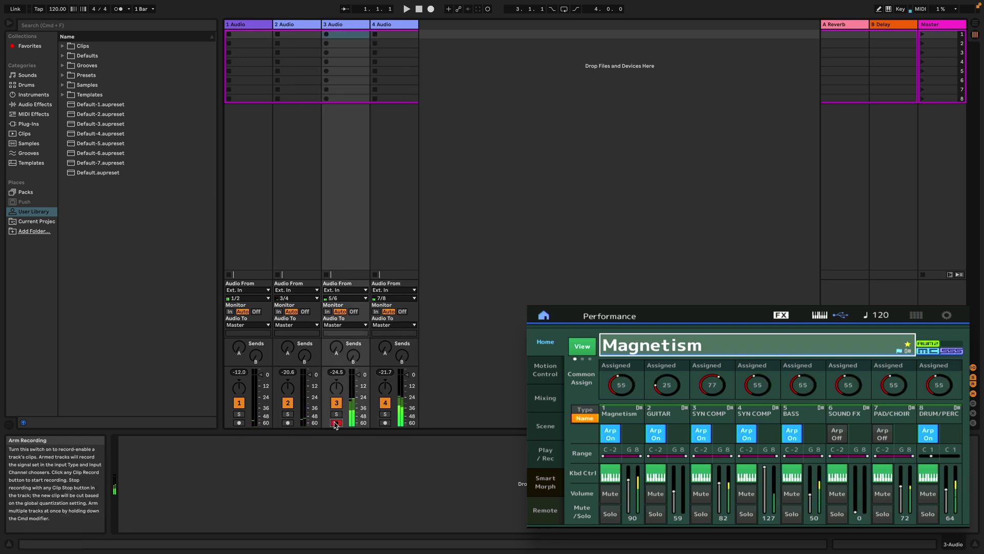
pyautogui.click(288, 423)
pyautogui.click(239, 423)
pyautogui.click(288, 423)
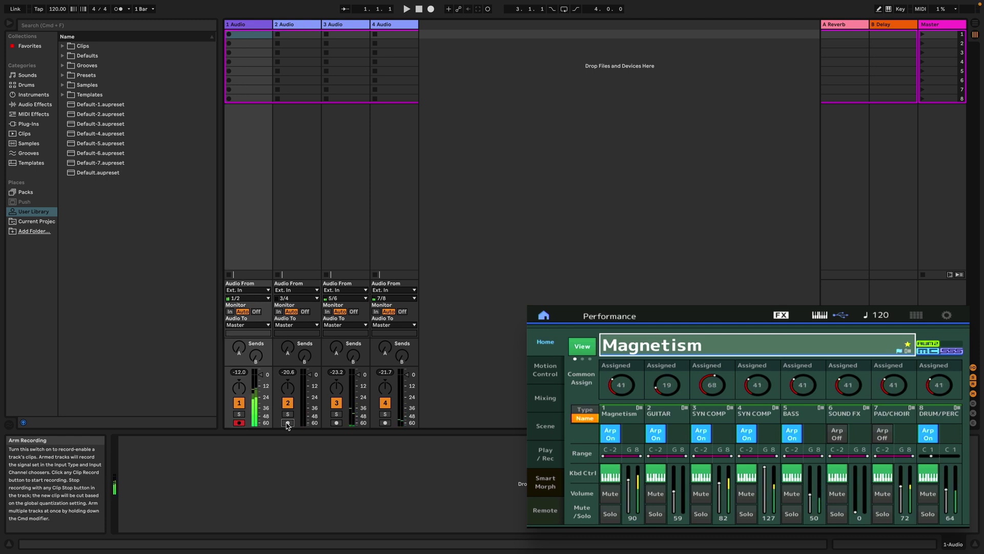
# Check the Arm Exclusive option and add tracks 2, 3 and 4 Audio to the already armed track 1 Audio
pyautogui.click(238, 423)
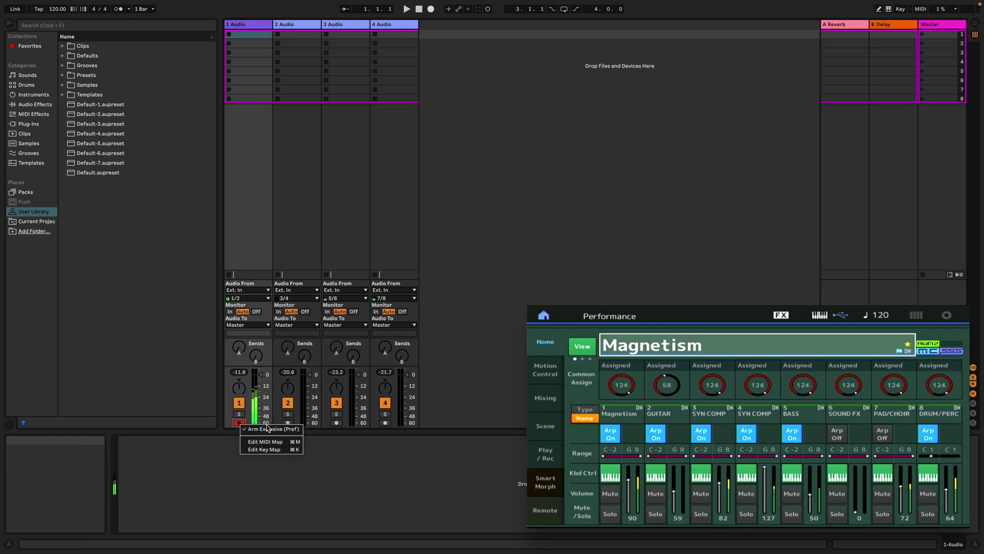
pyautogui.keyDown('super'); pyautogui.click(288, 423); pyautogui.keyUp('super')
pyautogui.keyDown('super'); pyautogui.click(336, 423); pyautogui.keyUp('super')
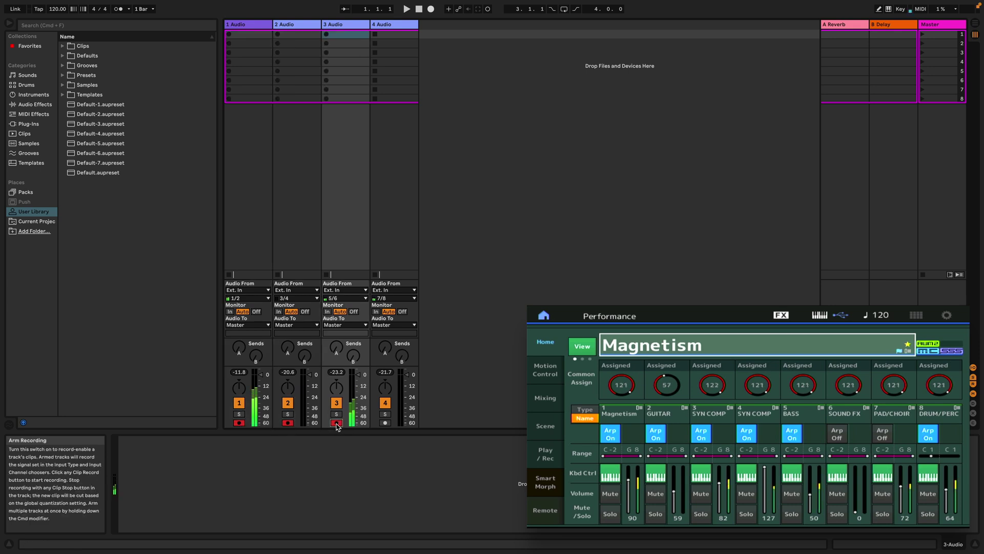
pyautogui.keyDown('super'); pyautogui.click(384, 423); pyautogui.keyUp('super')
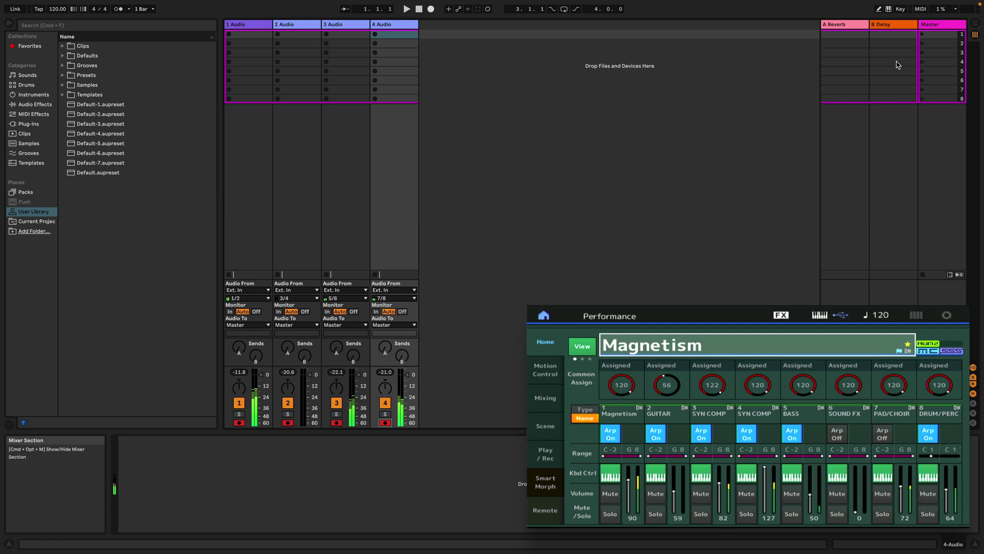
# Switch to the Arrangement View and record the synthesizer on all four armed tracks until about bar 7
pyautogui.press('Tab')
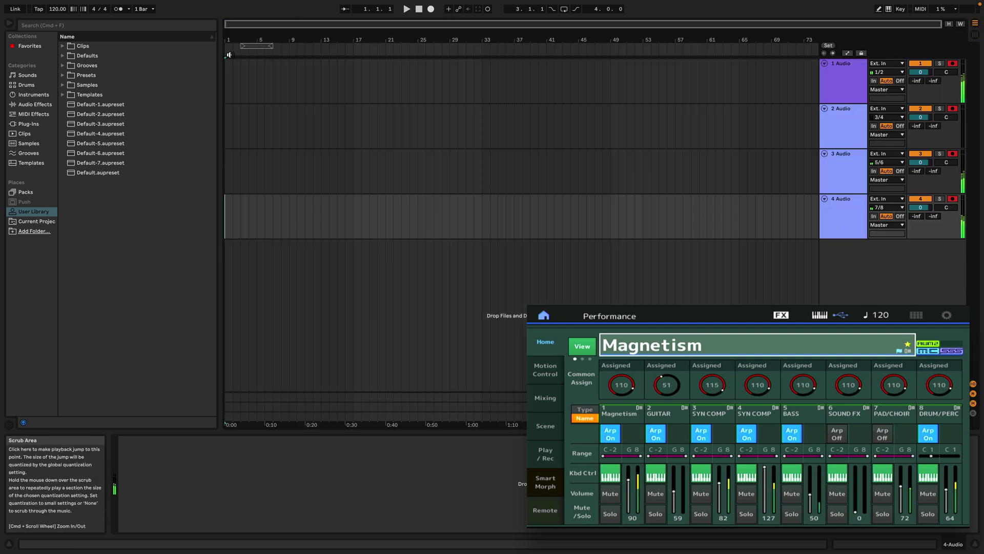
pyautogui.press('space')
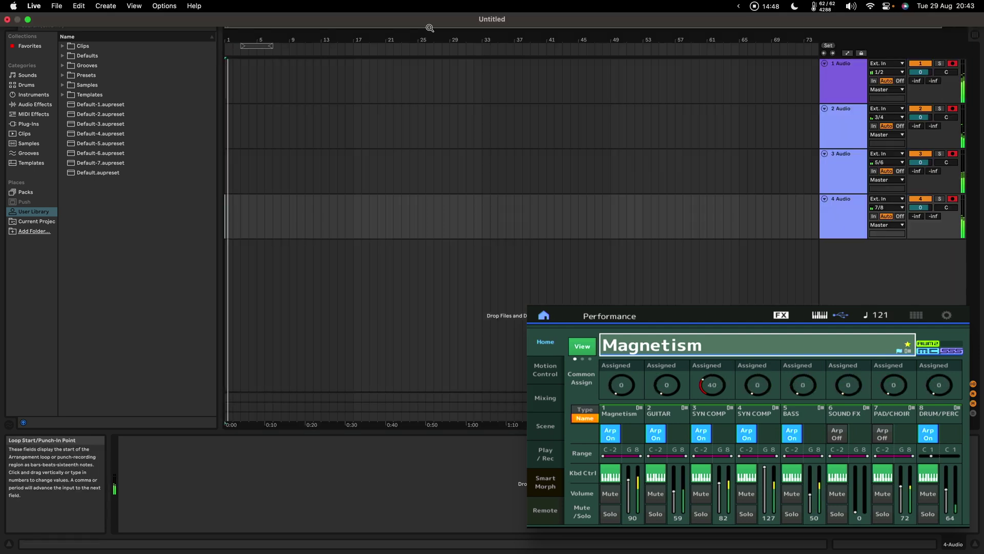
pyautogui.click(429, 10)
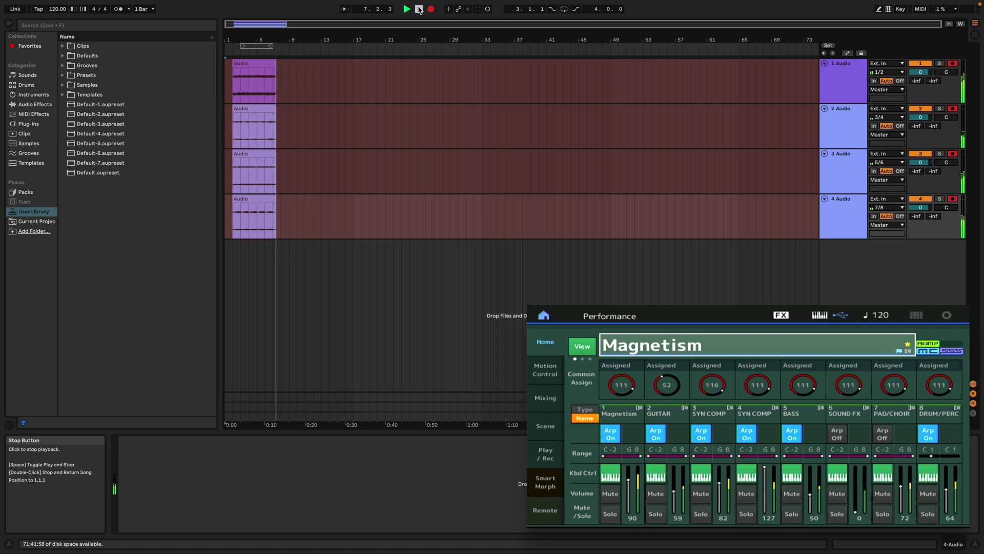
pyautogui.click(419, 9)
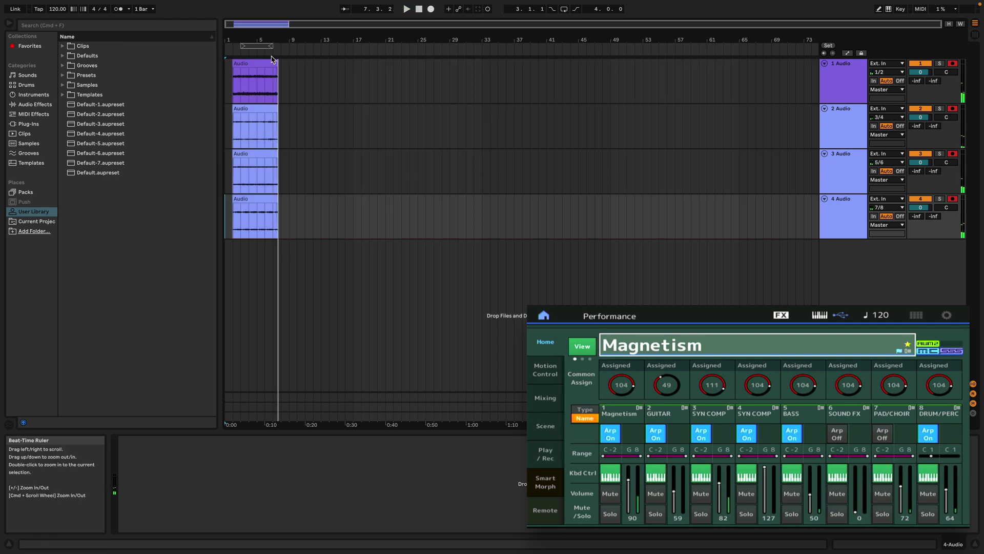
# Play back the four recorded clips from near their beginning and stop after a few bars
pyautogui.click(233, 52)
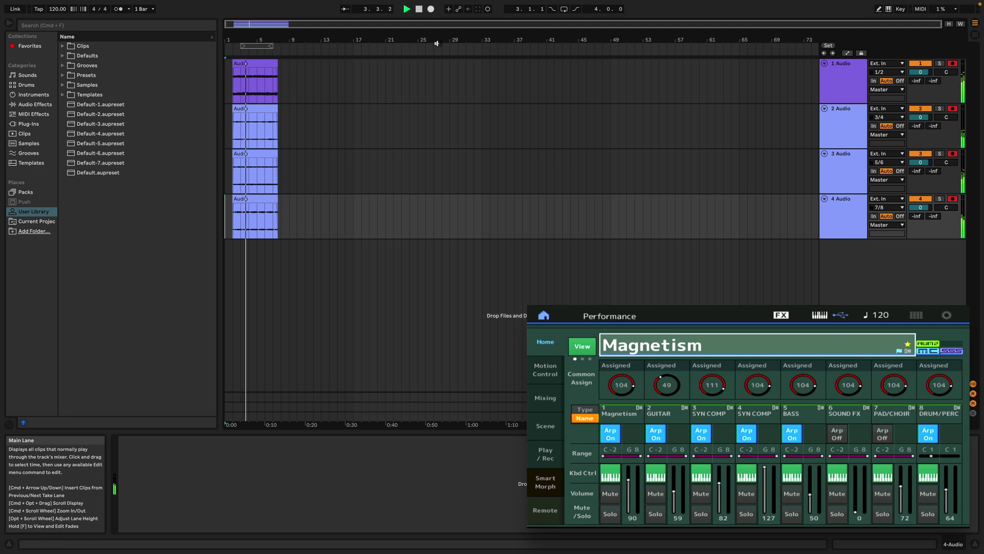
pyautogui.click(419, 12)
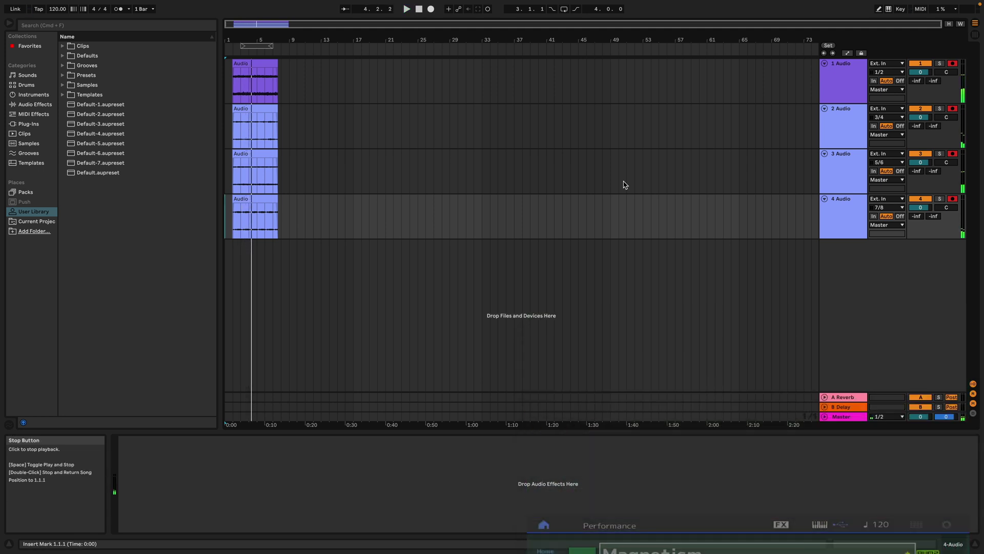